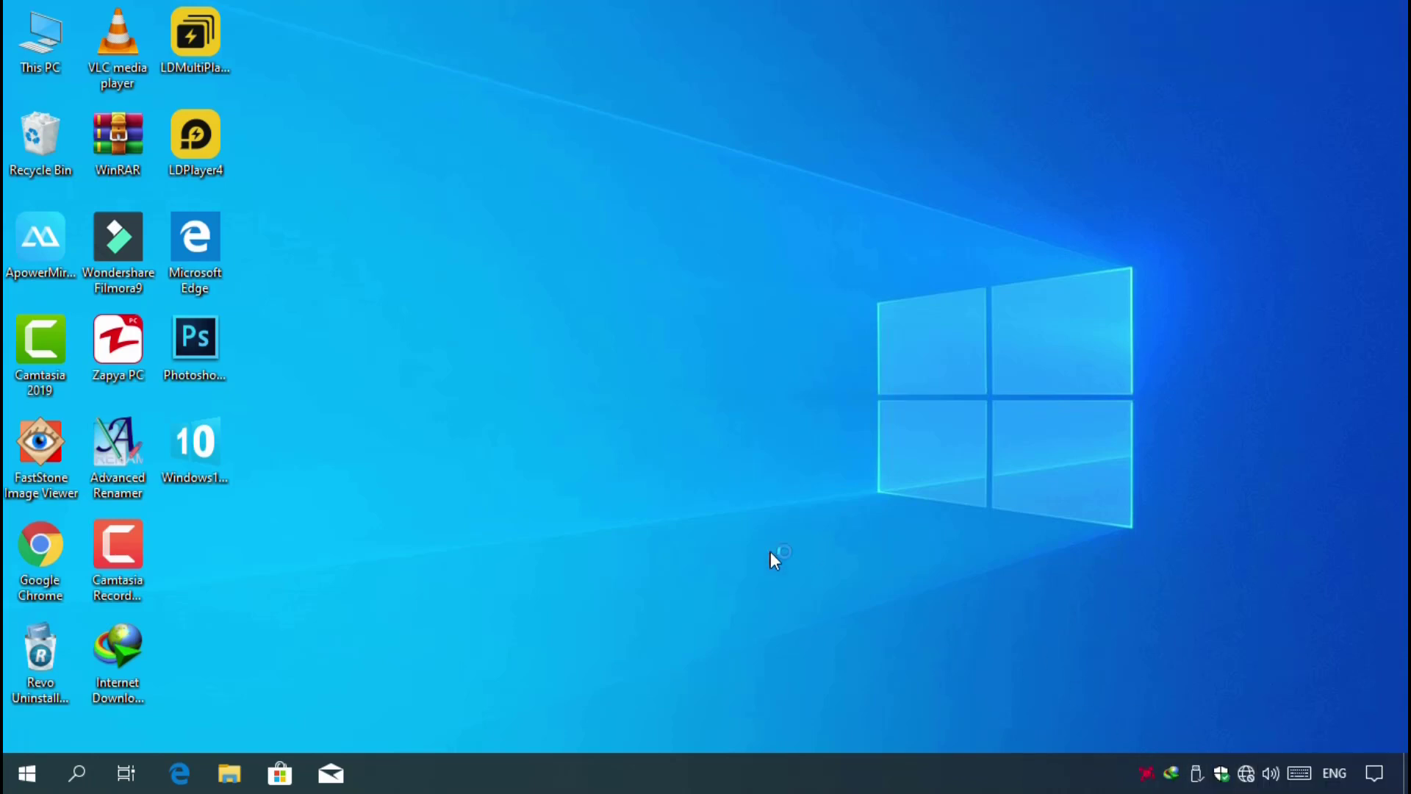
- Open the pointer focus folder on the Downloads (D:) drive
right_click(45, 50)
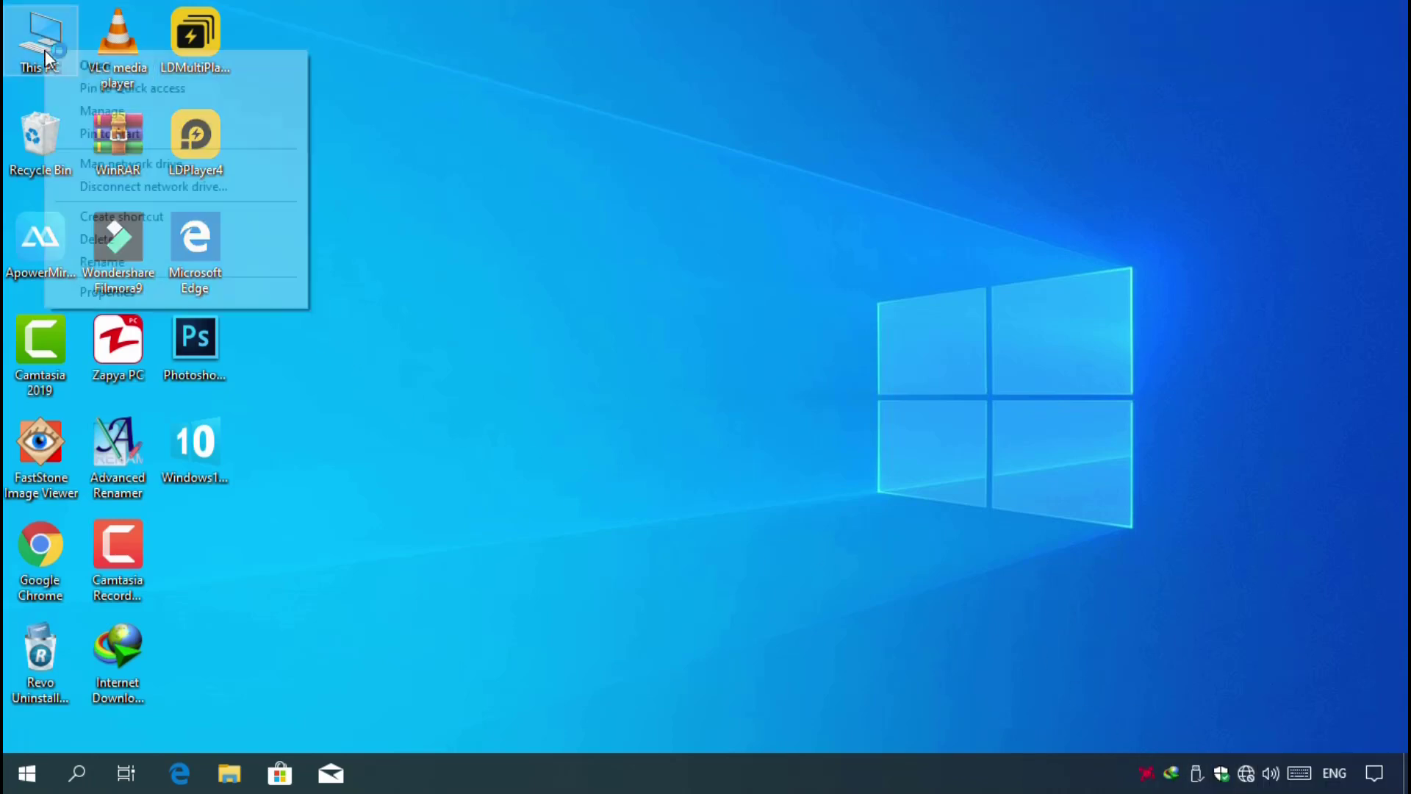
click(89, 65)
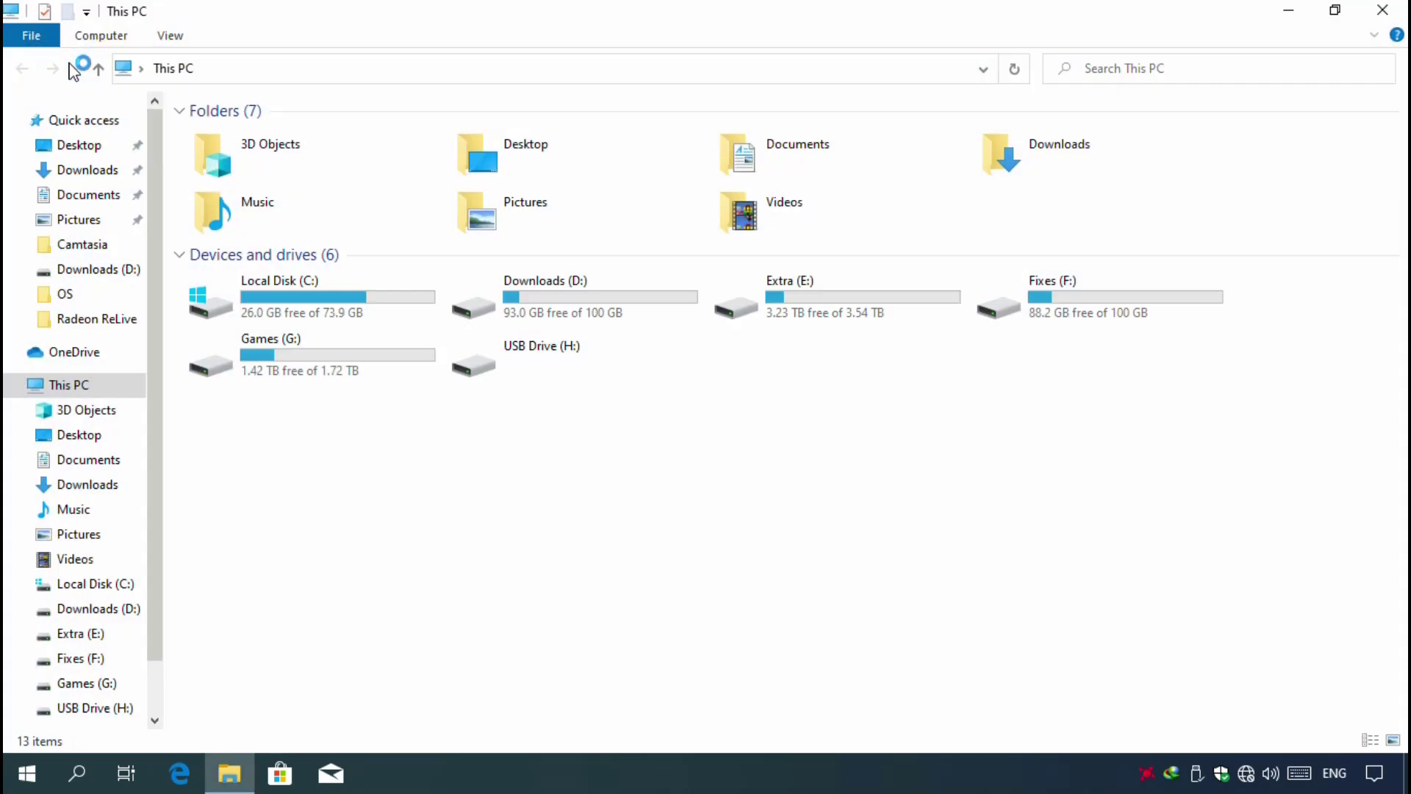
right_click(535, 293)
click(574, 311)
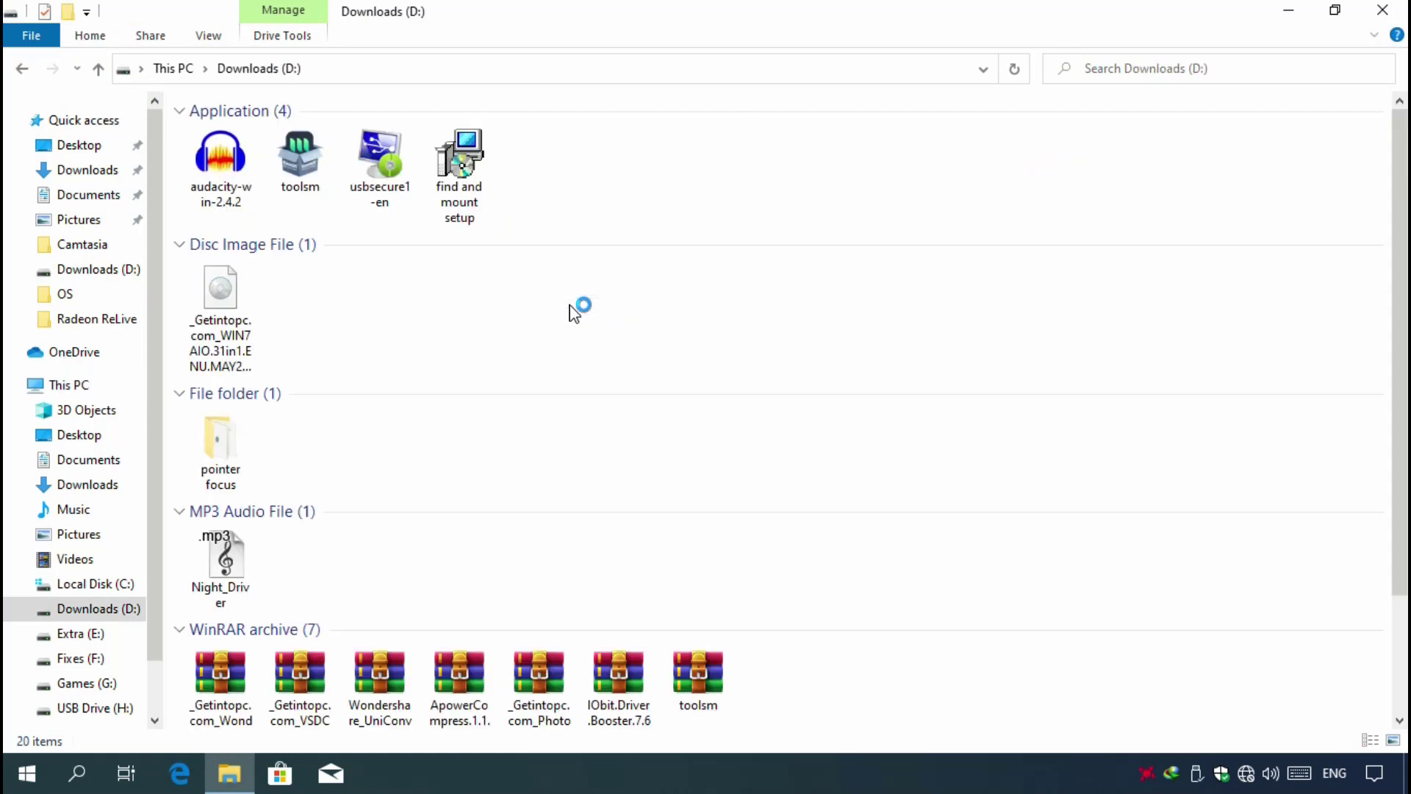
right_click(223, 457)
click(276, 270)
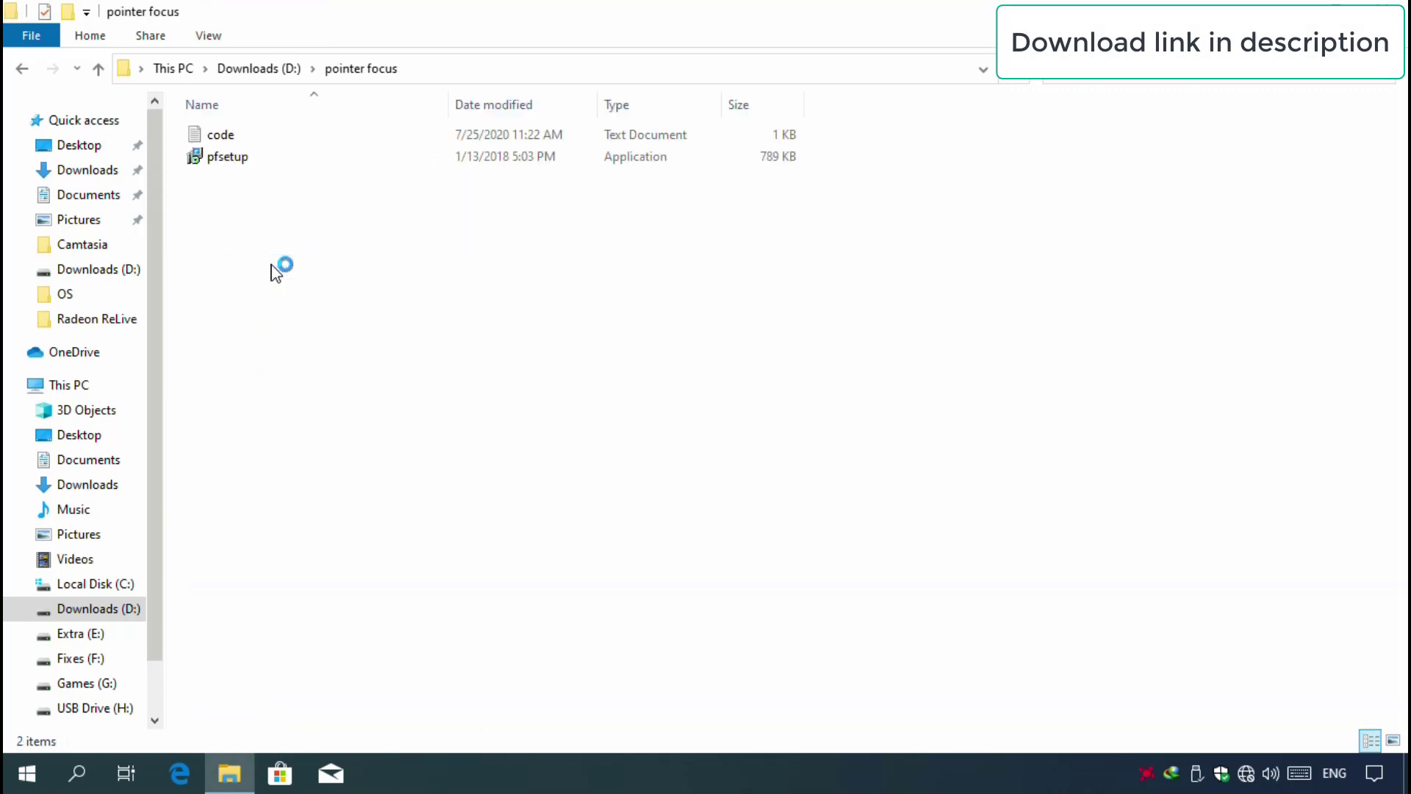
- Run pfsetup as administrator, allow it to make changes, and accept English as the setup language
right_click(226, 161)
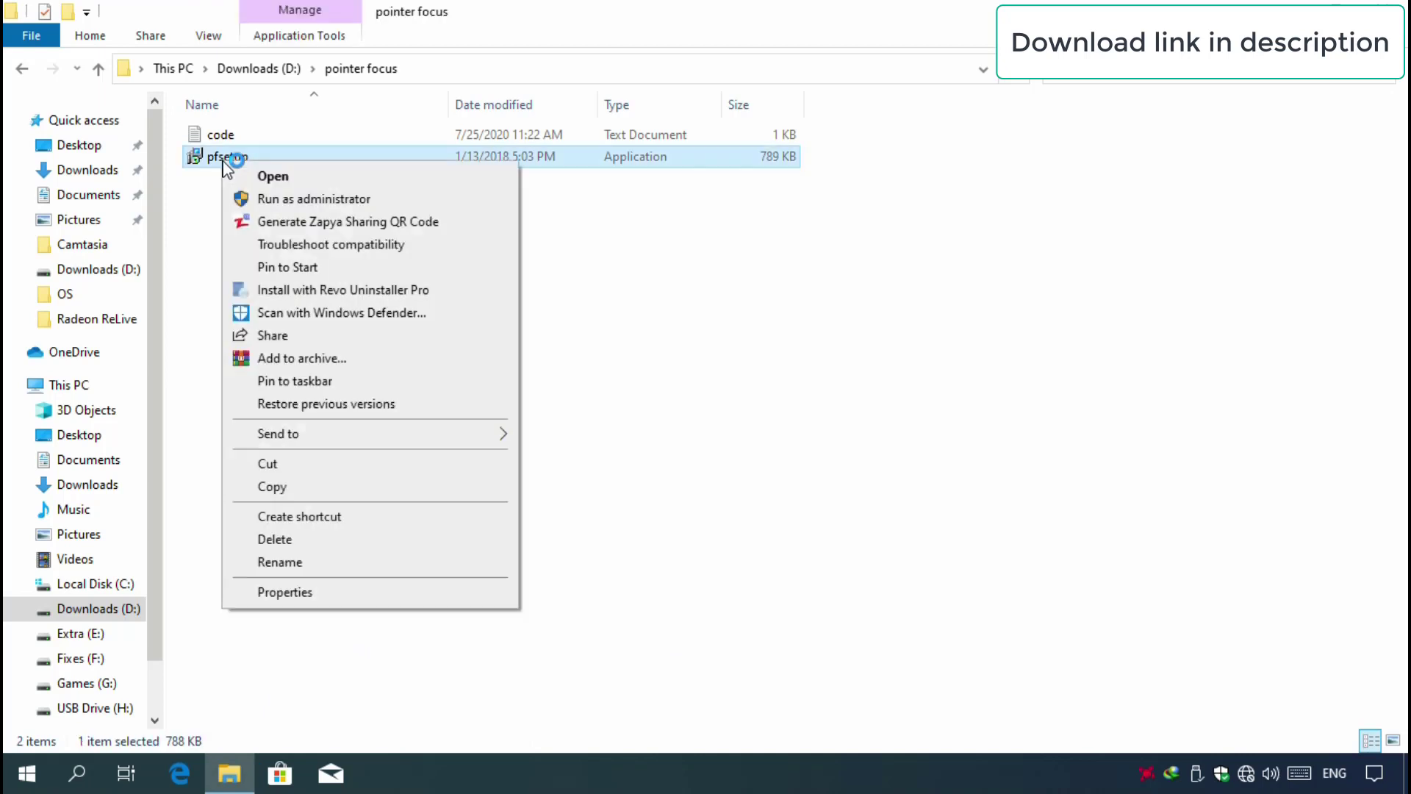
click(281, 200)
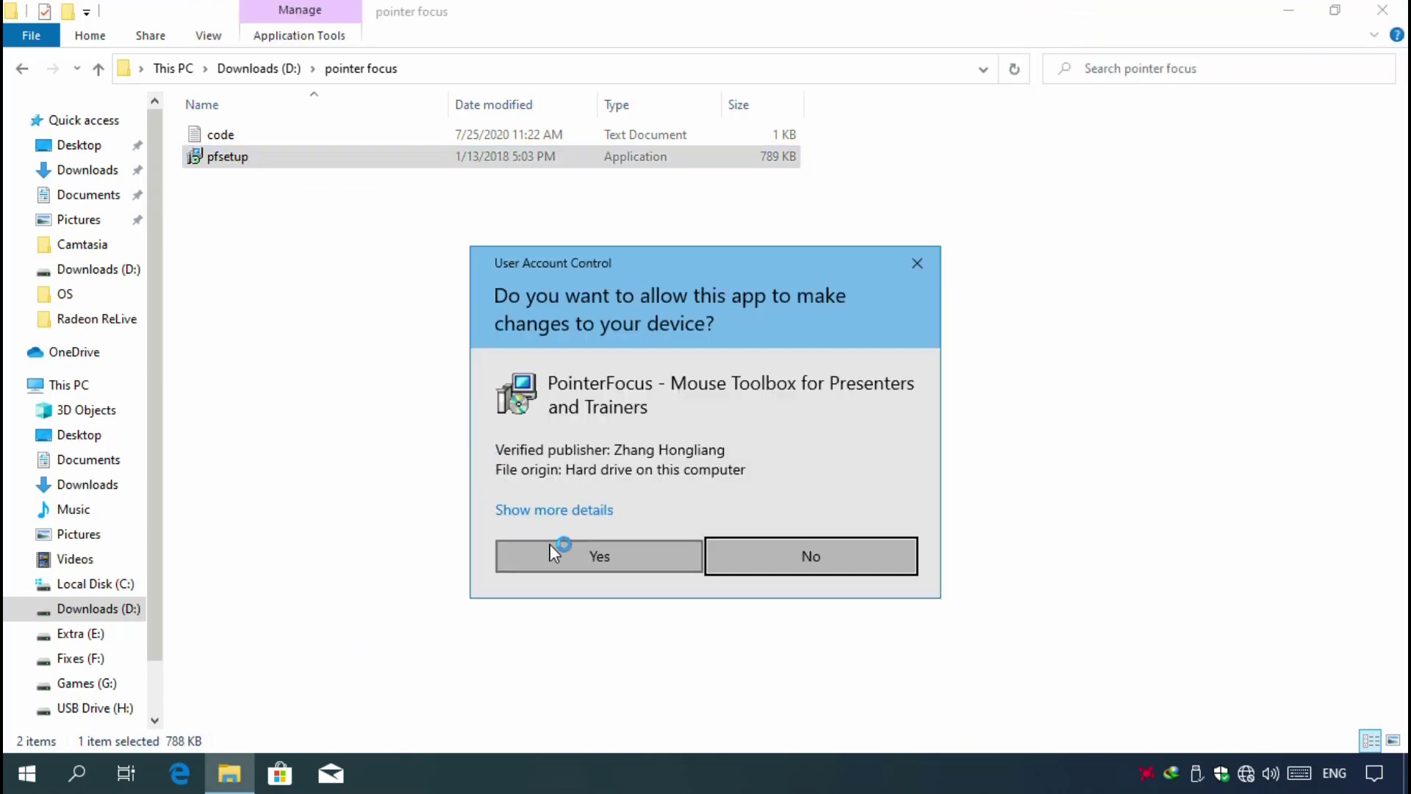
click(552, 551)
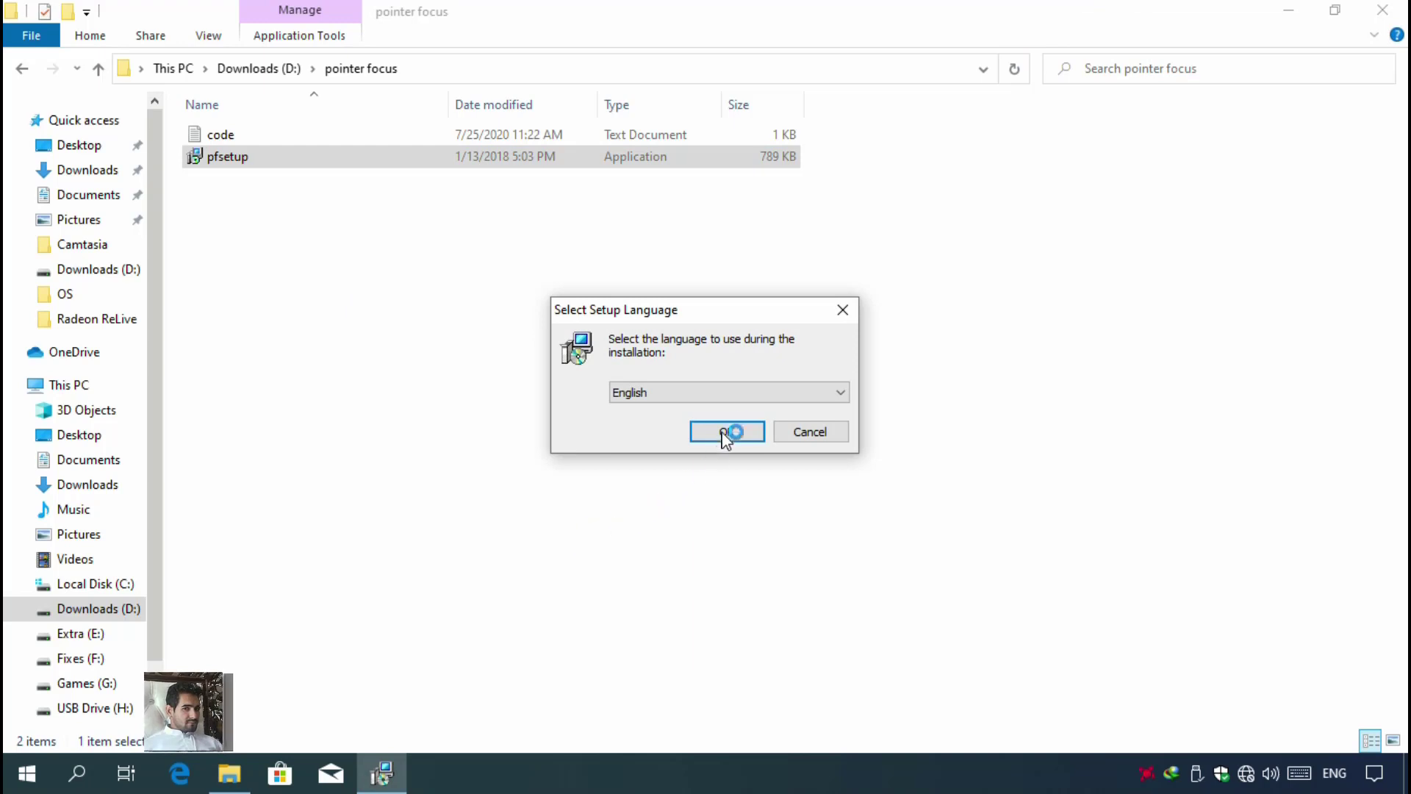
click(726, 434)
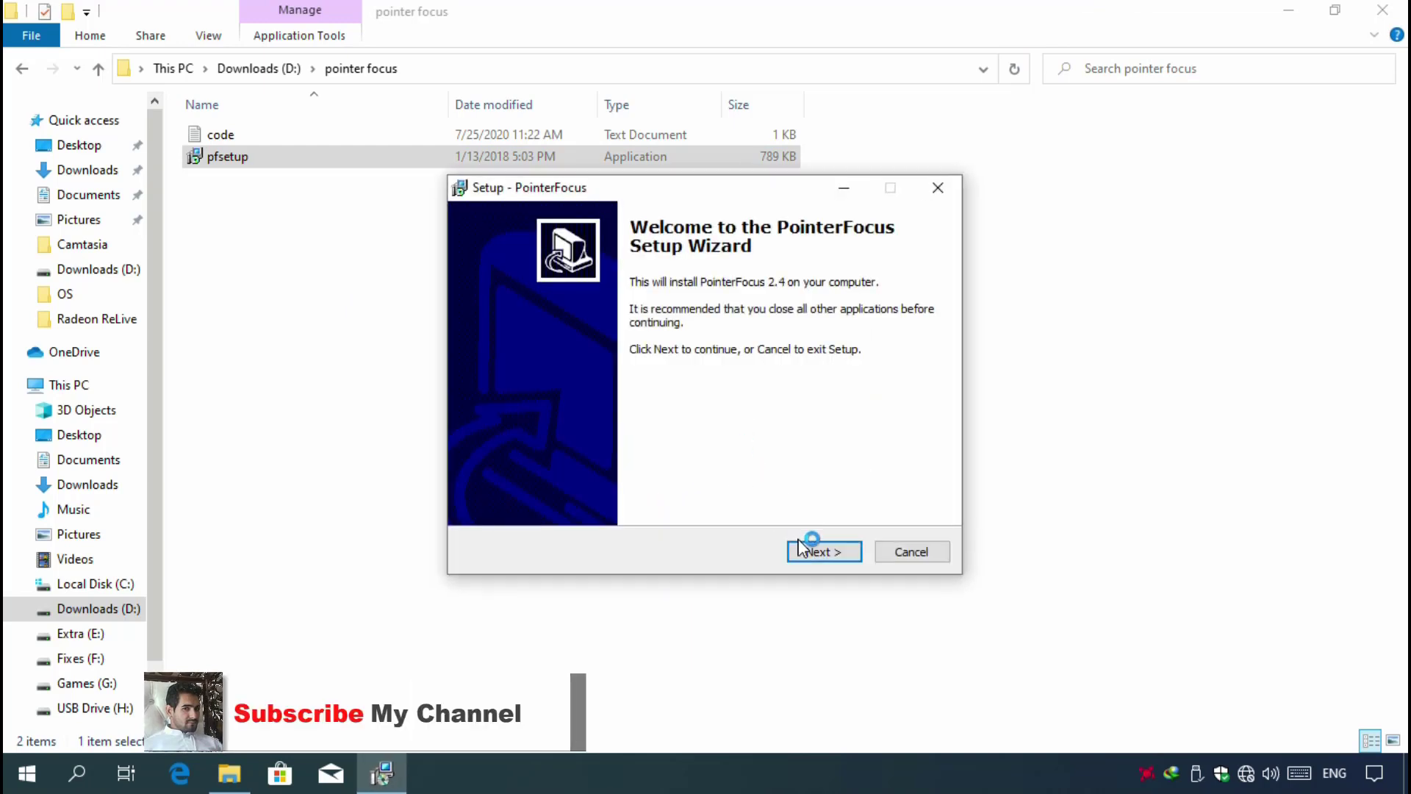
- Accept the license agreement, install PointerFocus with the default folders, and finish setup with Launch PointerFocus enabled
click(803, 549)
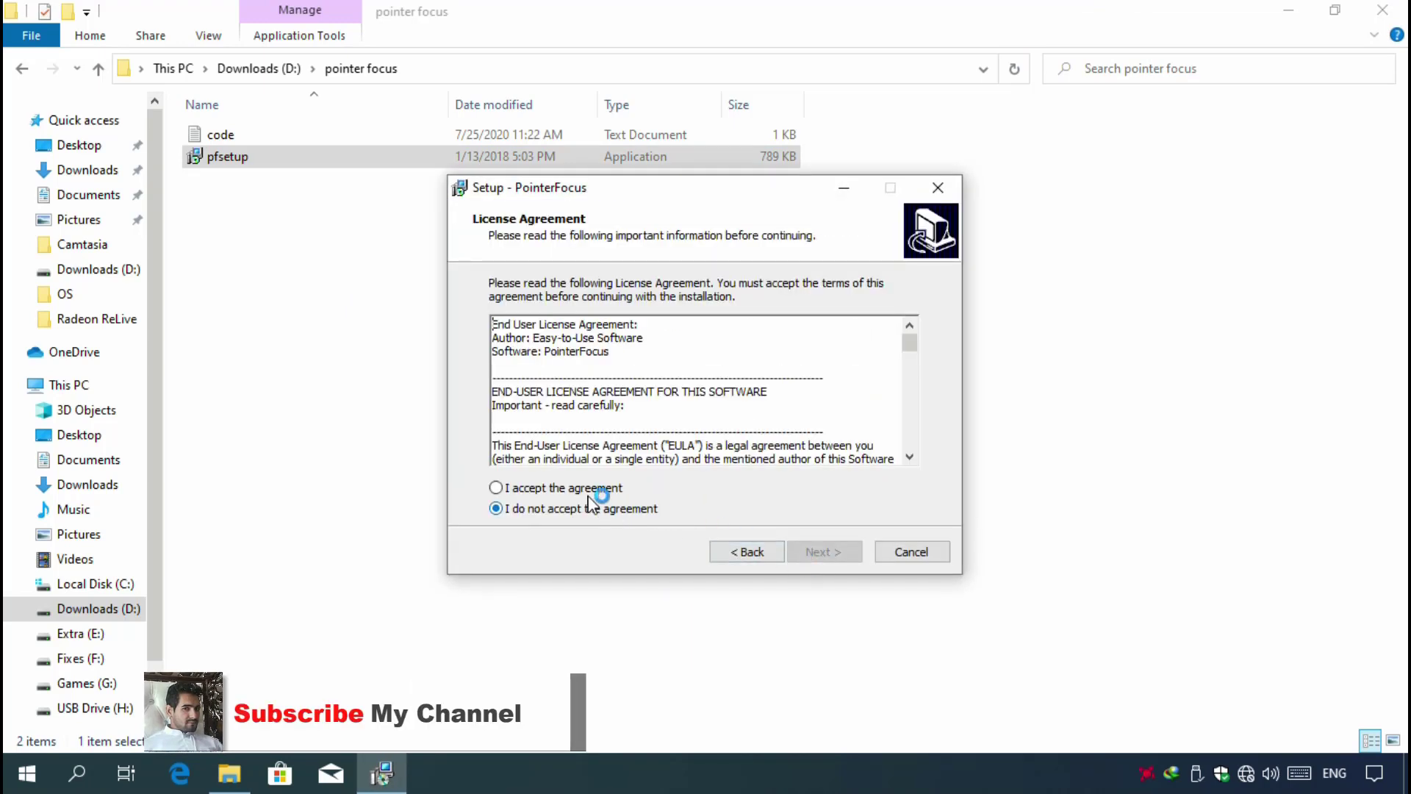
click(581, 488)
click(819, 552)
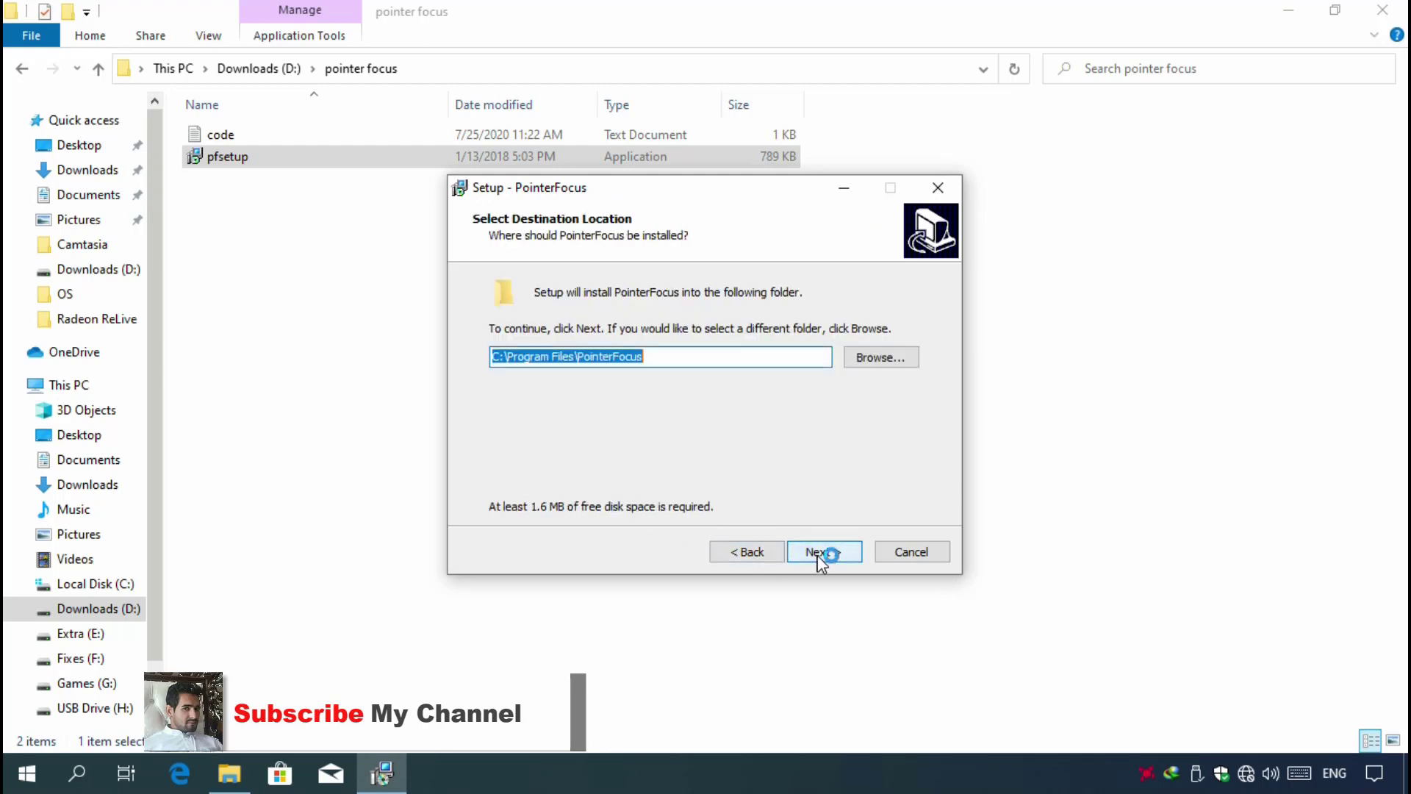
click(819, 552)
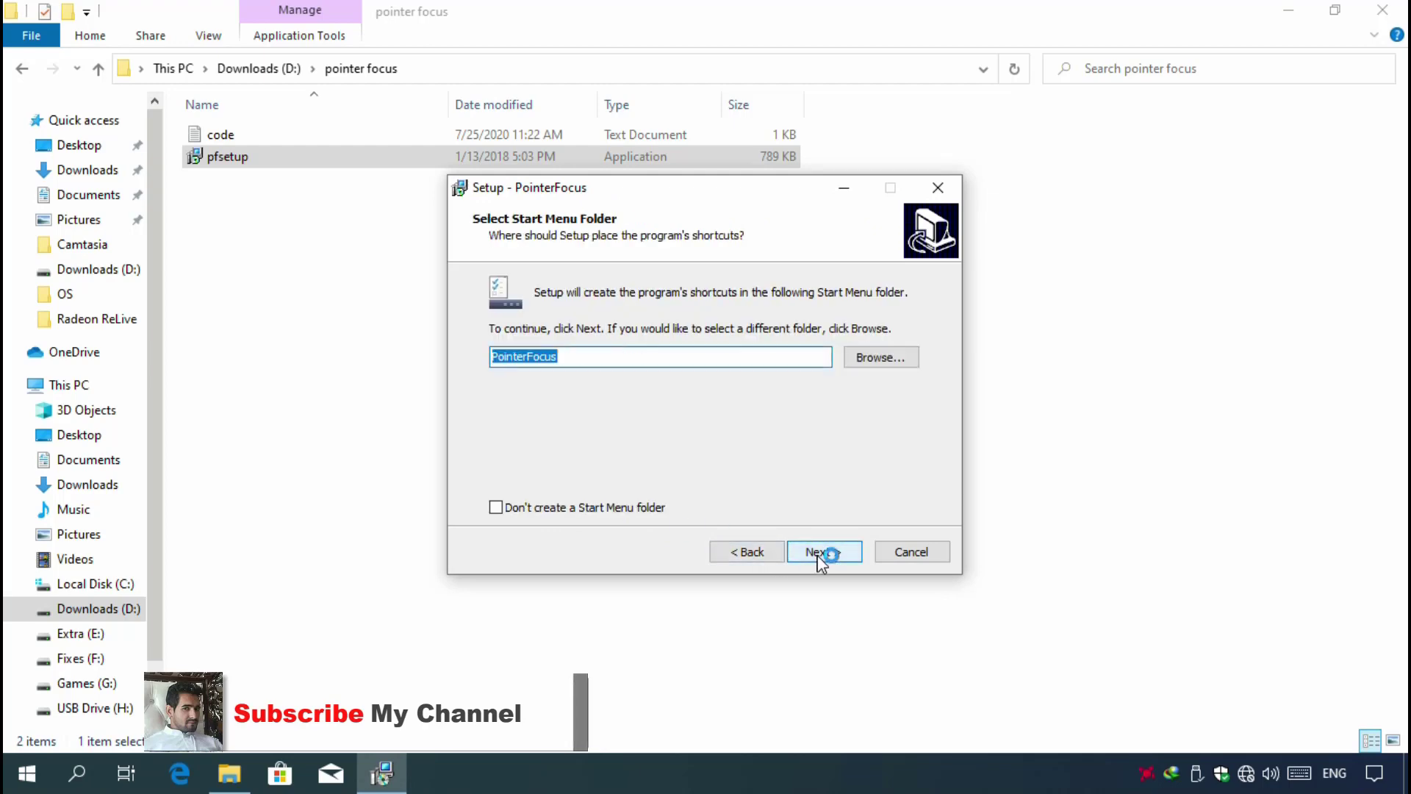
click(819, 552)
click(820, 553)
click(820, 552)
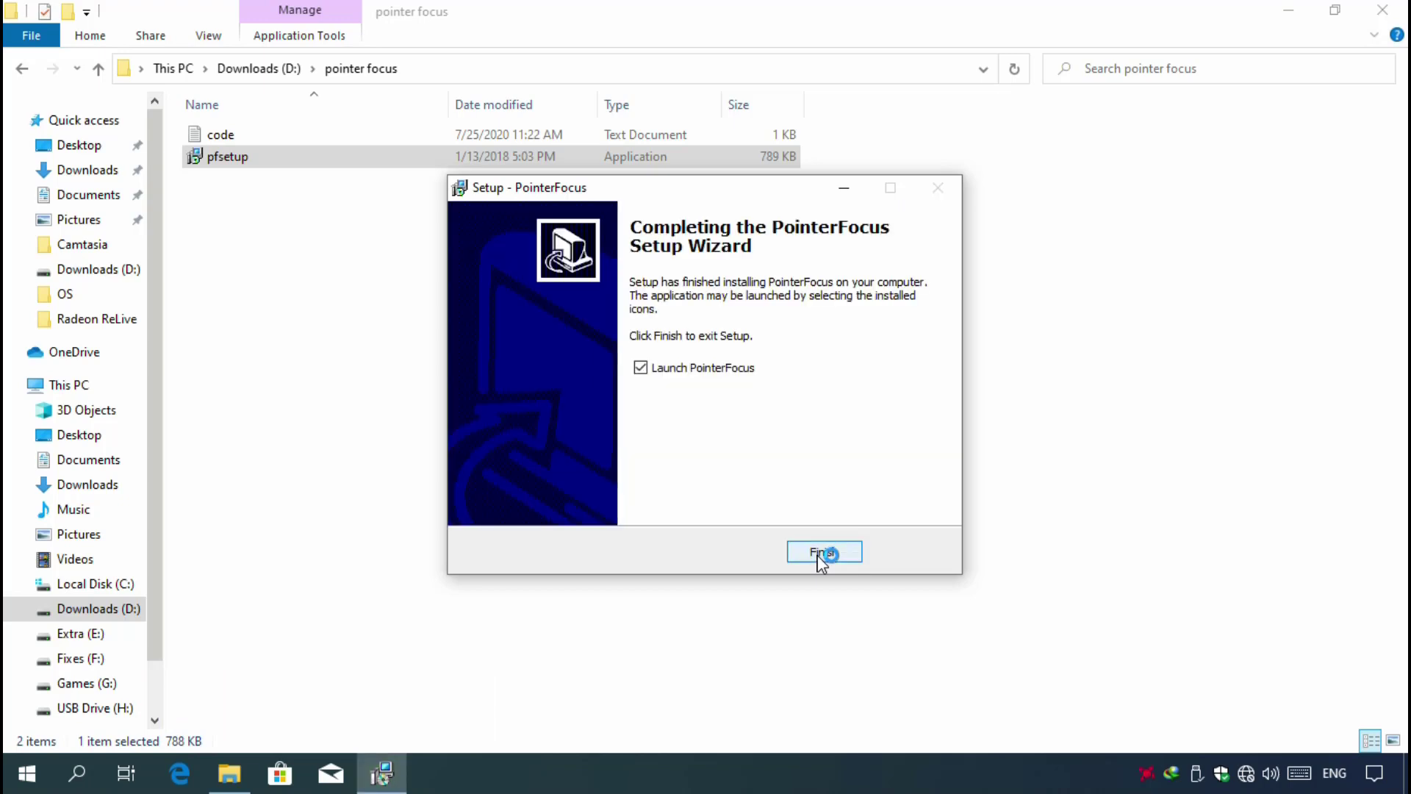
click(822, 558)
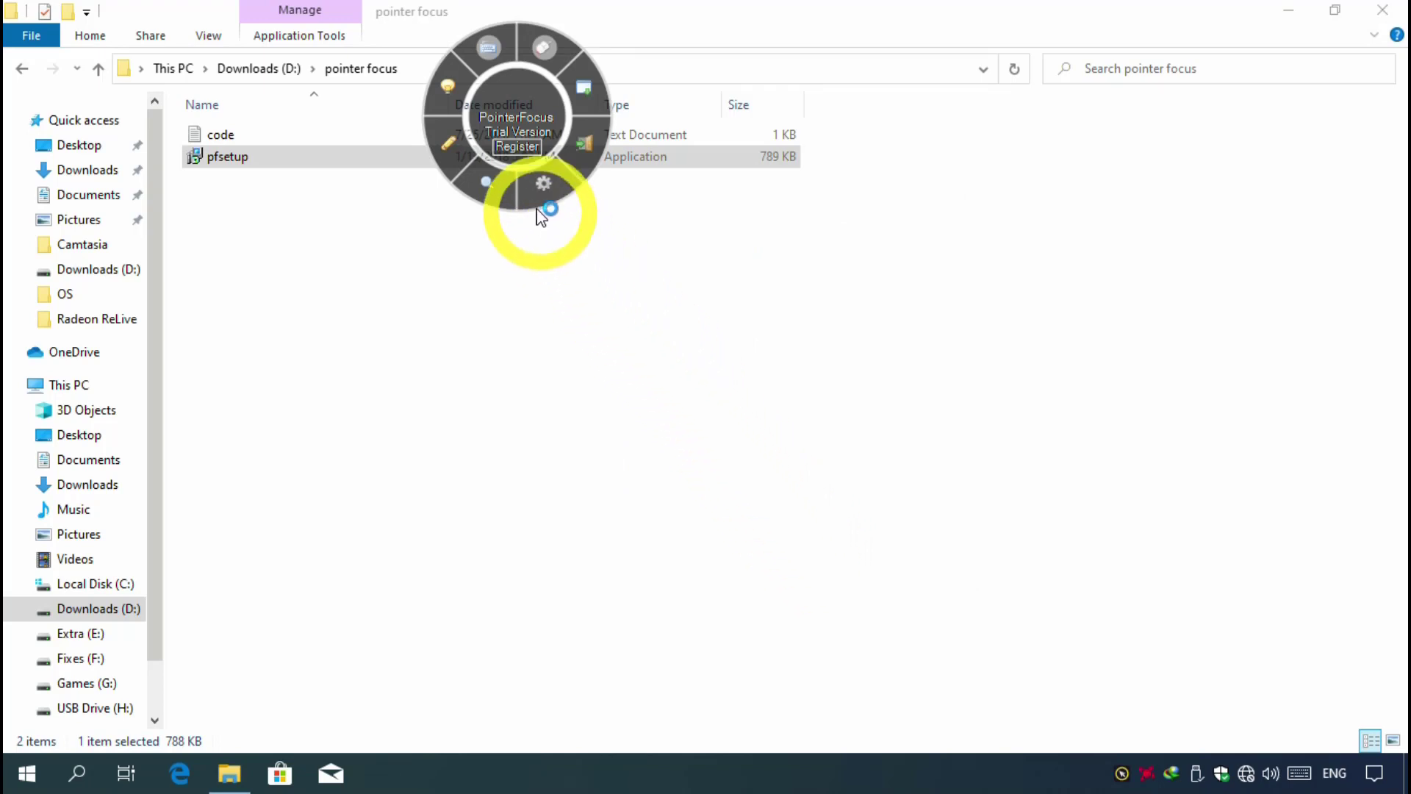
- Register PointerFocus by copying the registration code from the code text file and pasting it into the registration window
click(519, 147)
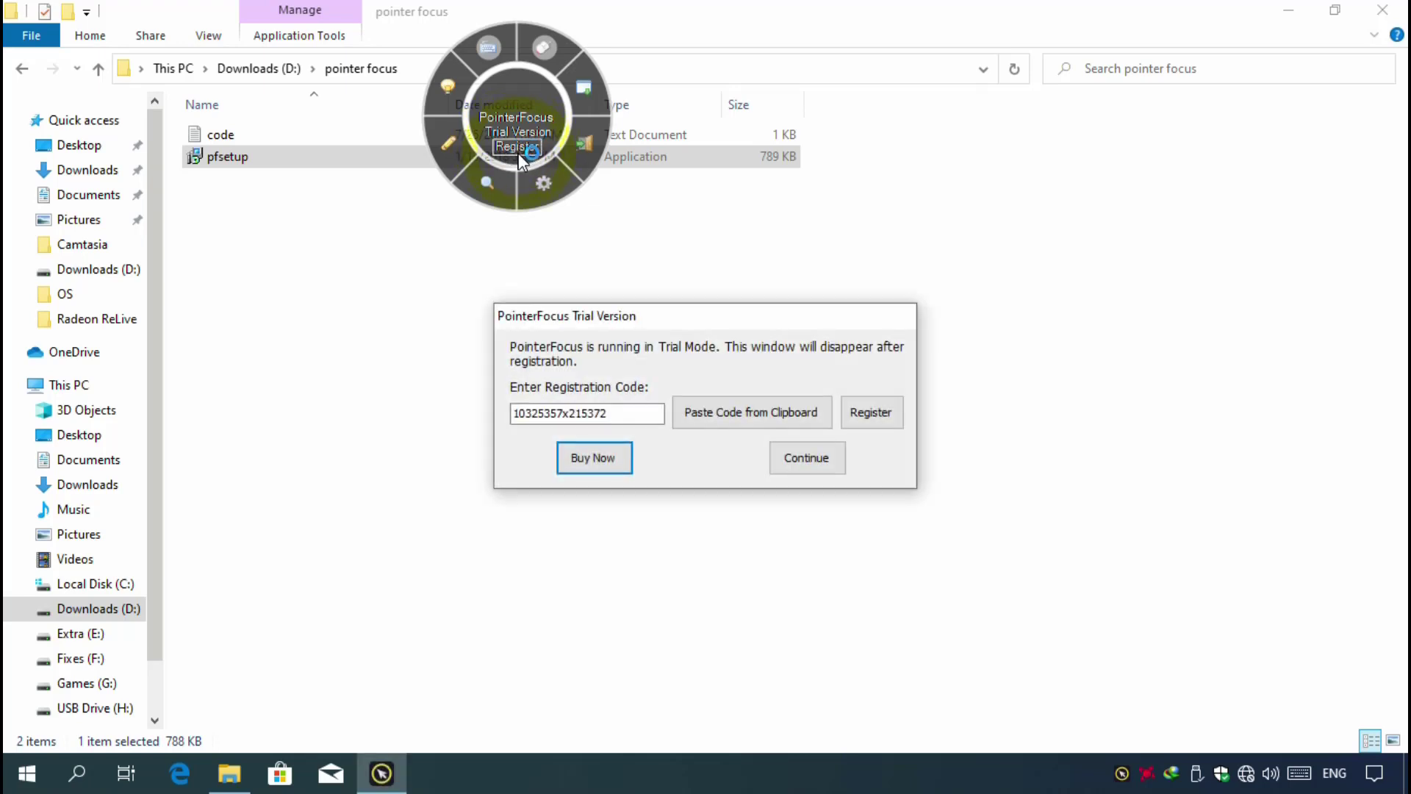
right_click(225, 138)
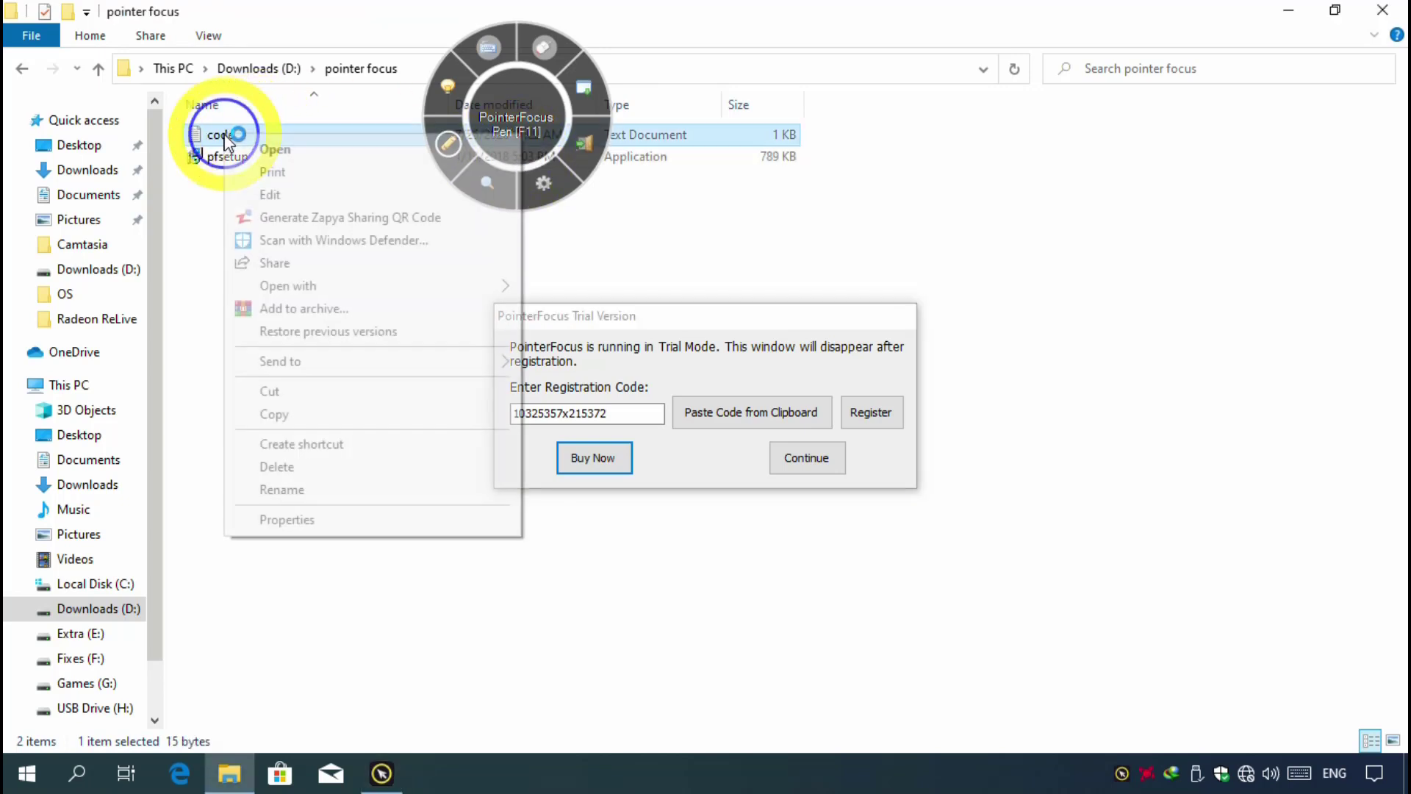
click(275, 148)
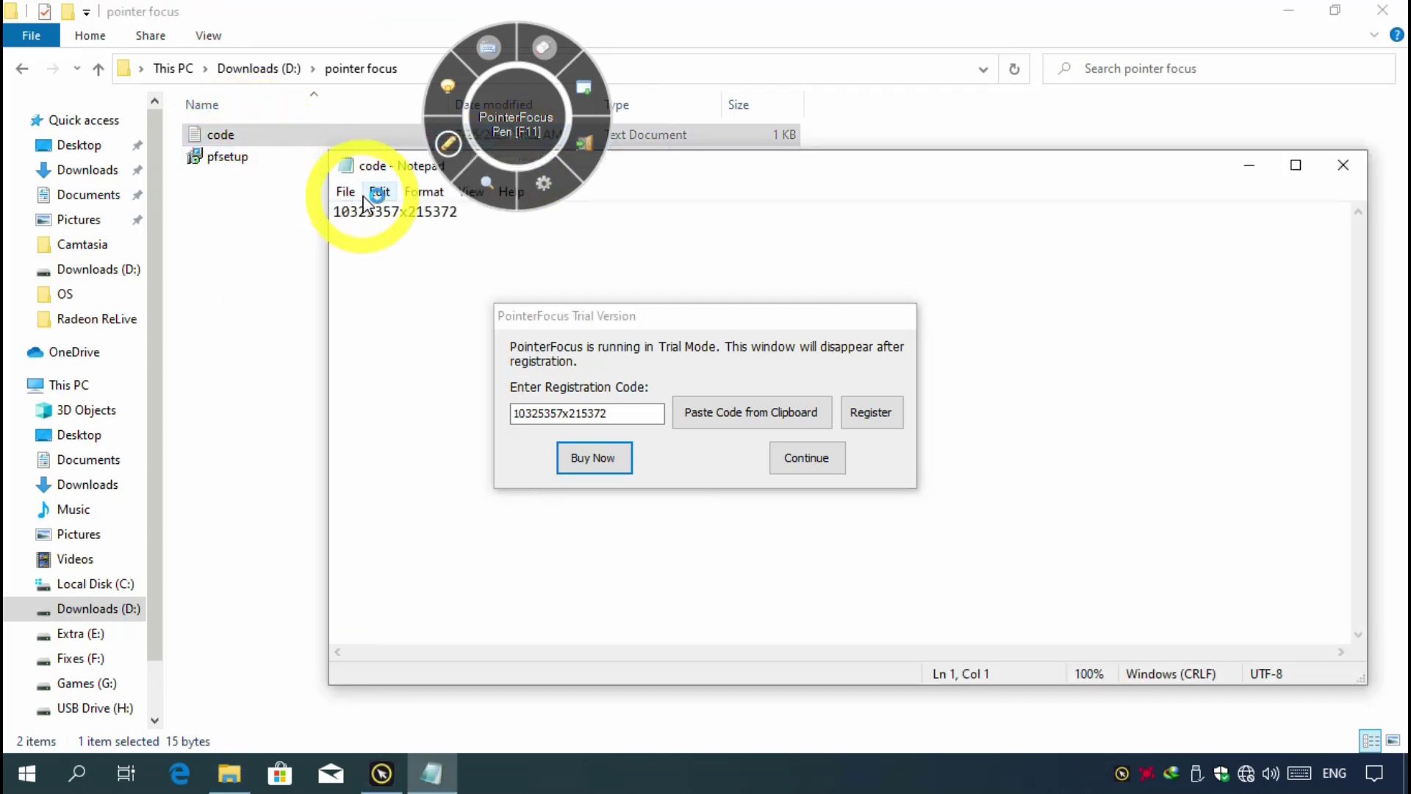
drag(461, 217, 328, 221)
right_click(347, 221)
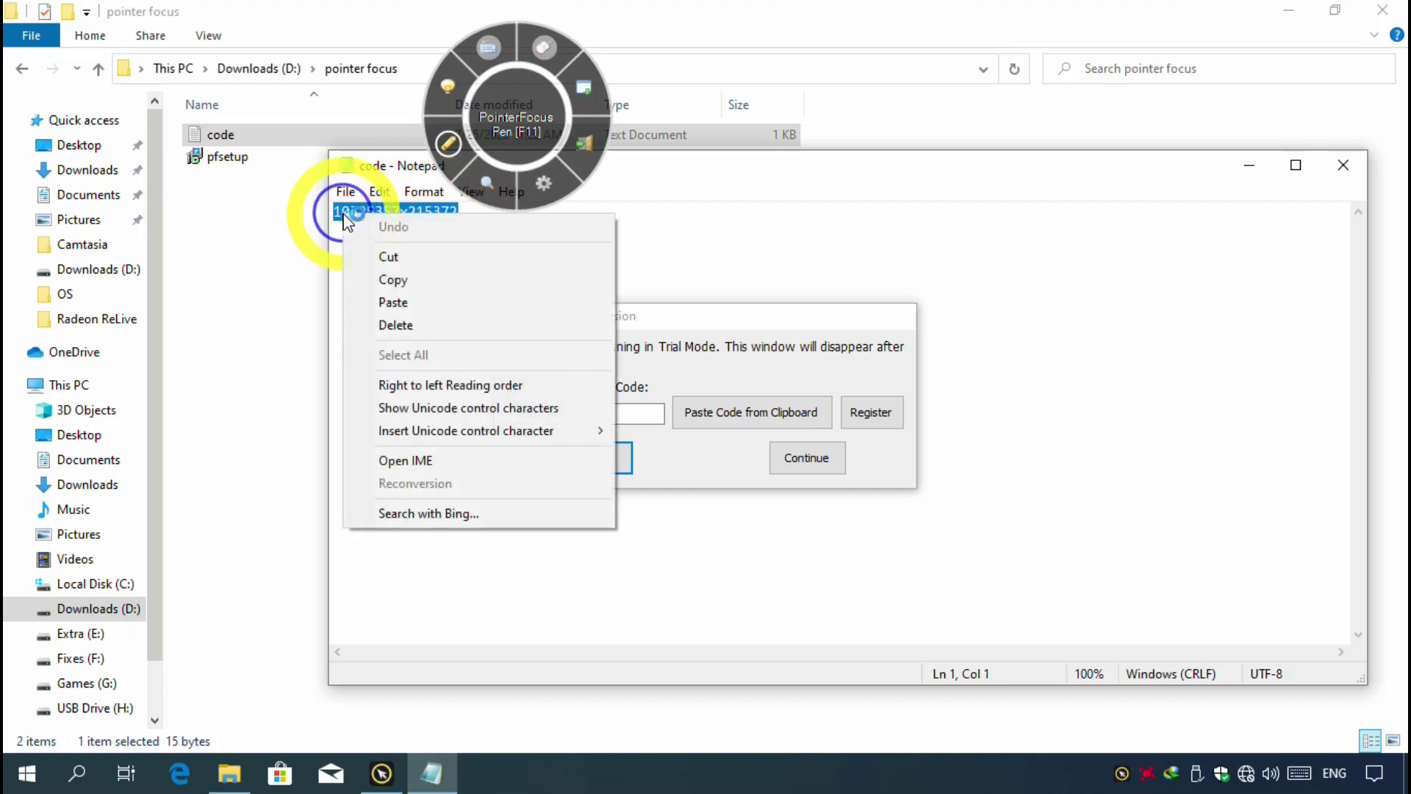
click(382, 279)
click(720, 419)
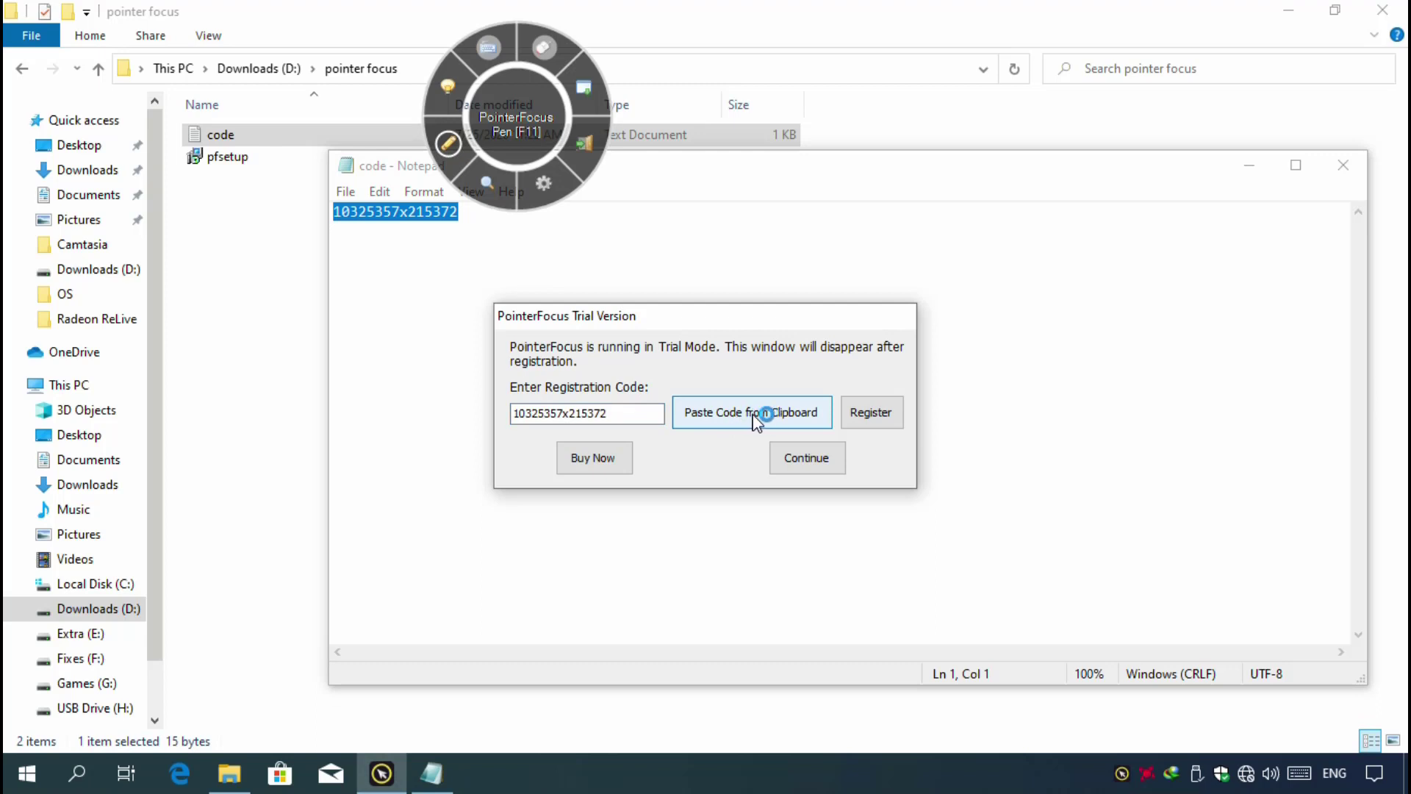
click(873, 420)
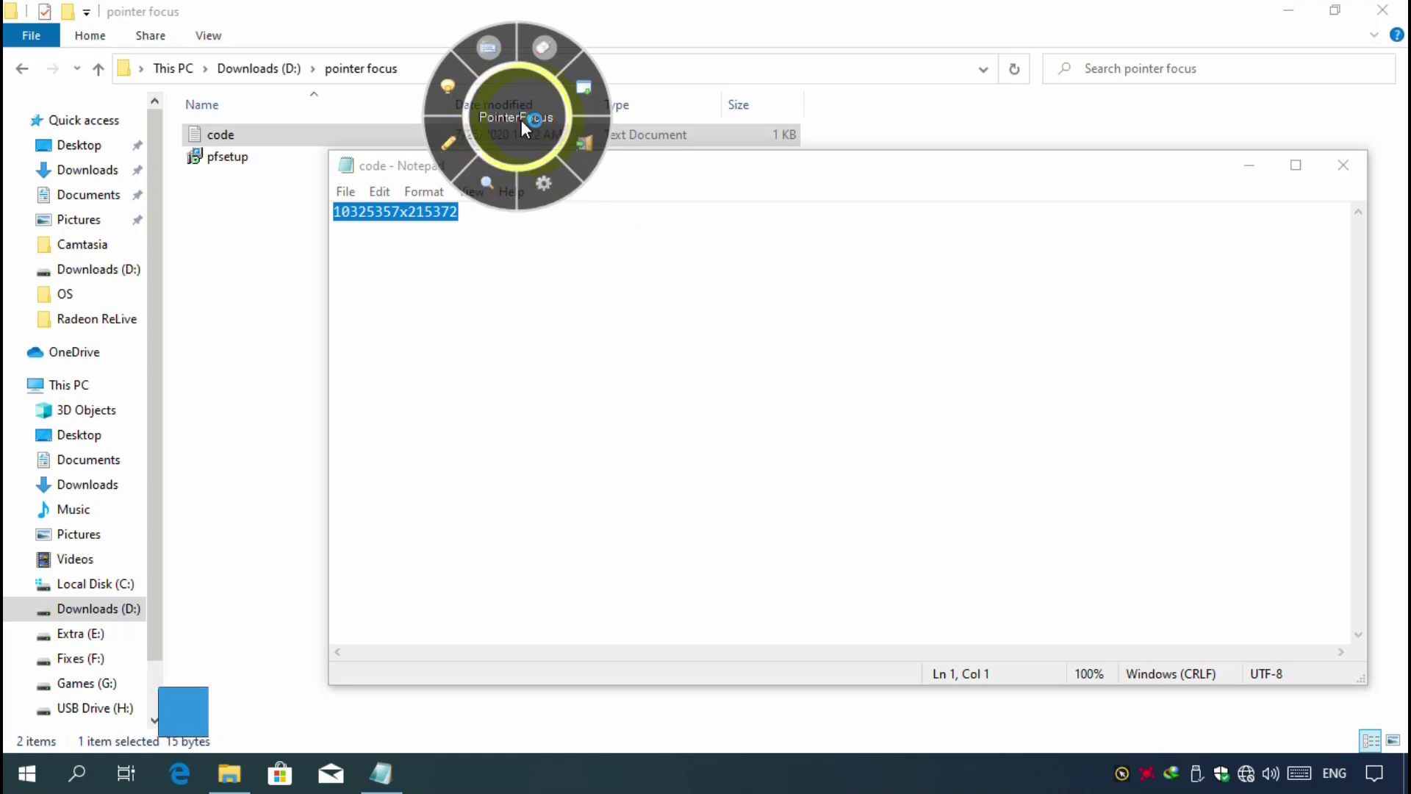
- Check the version and system information on the About page of the PointerFocus options
click(549, 183)
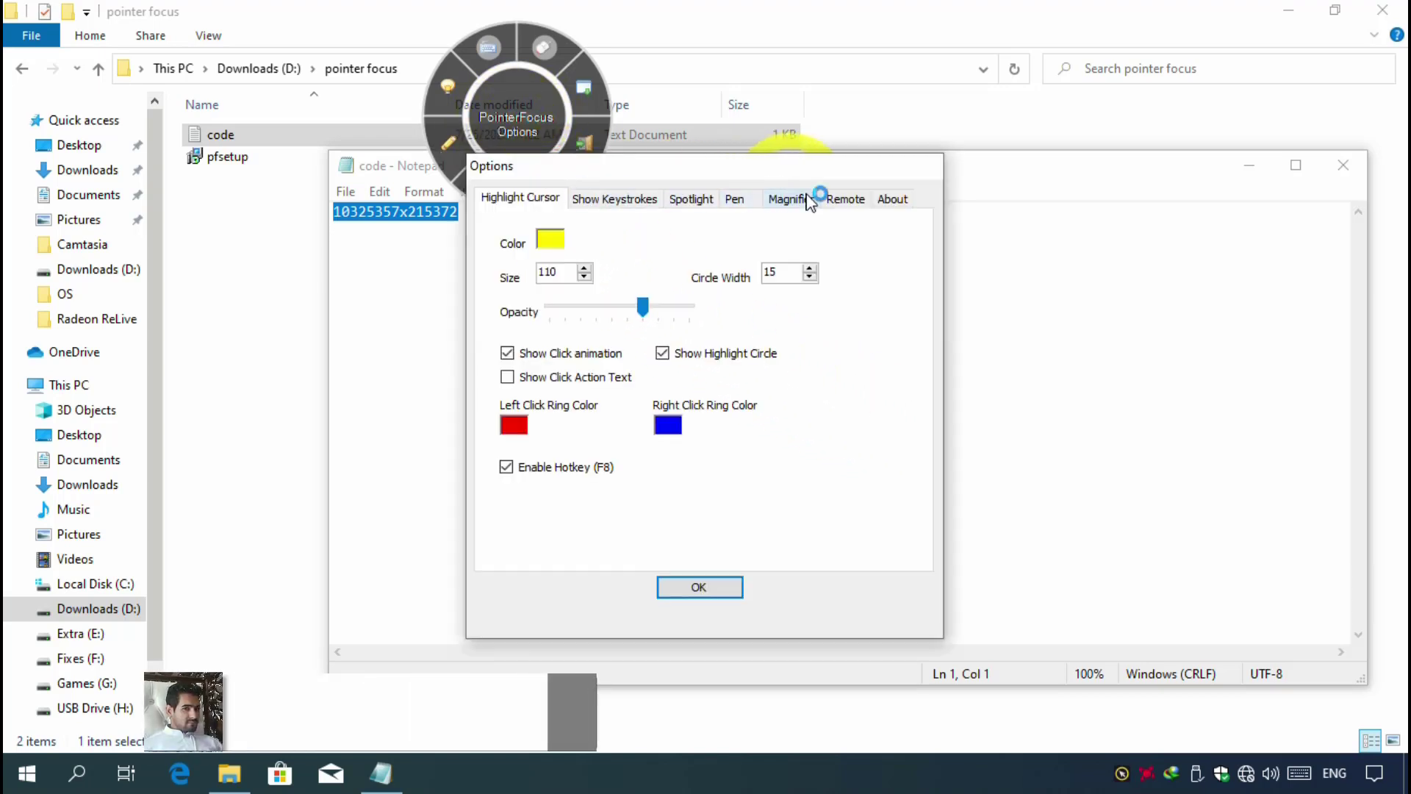
click(890, 201)
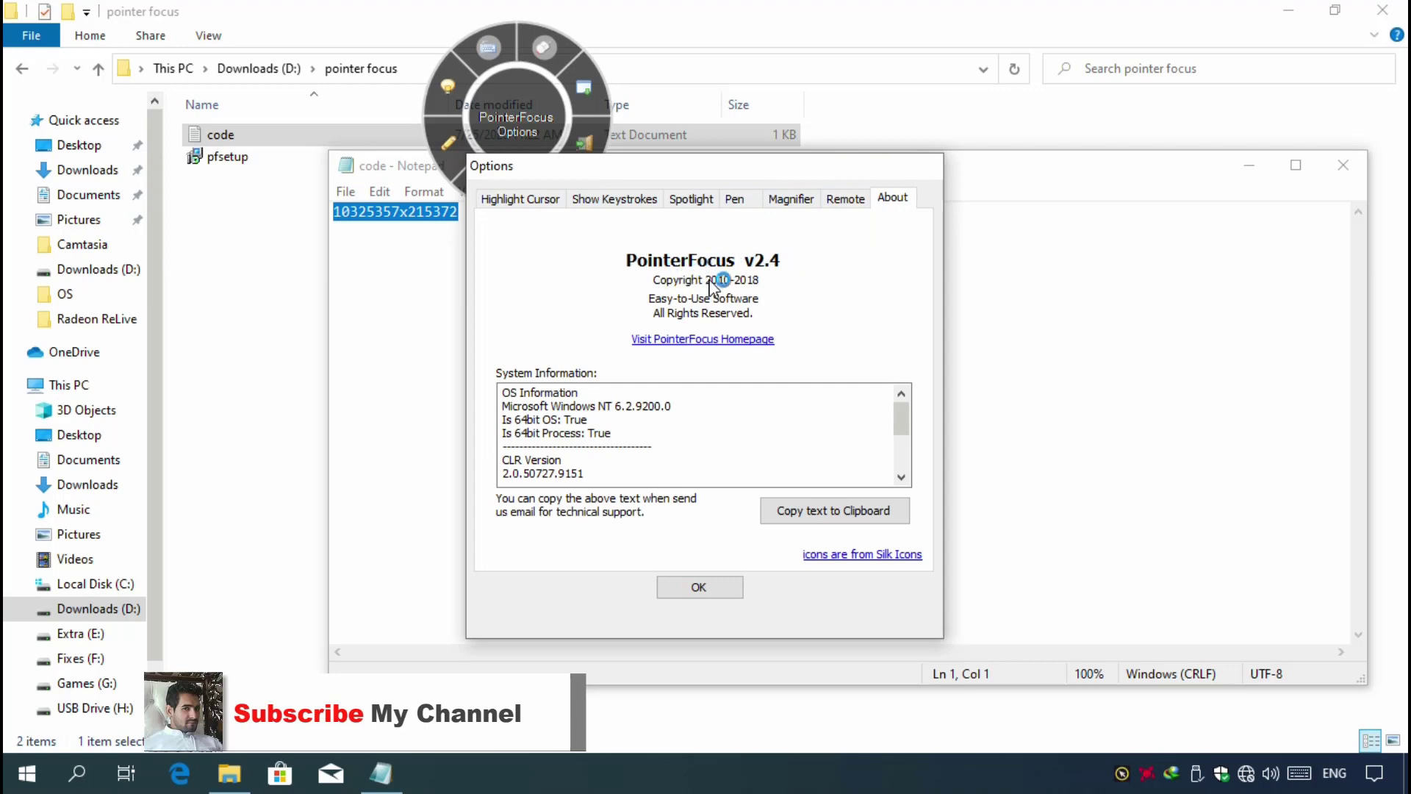
click(699, 586)
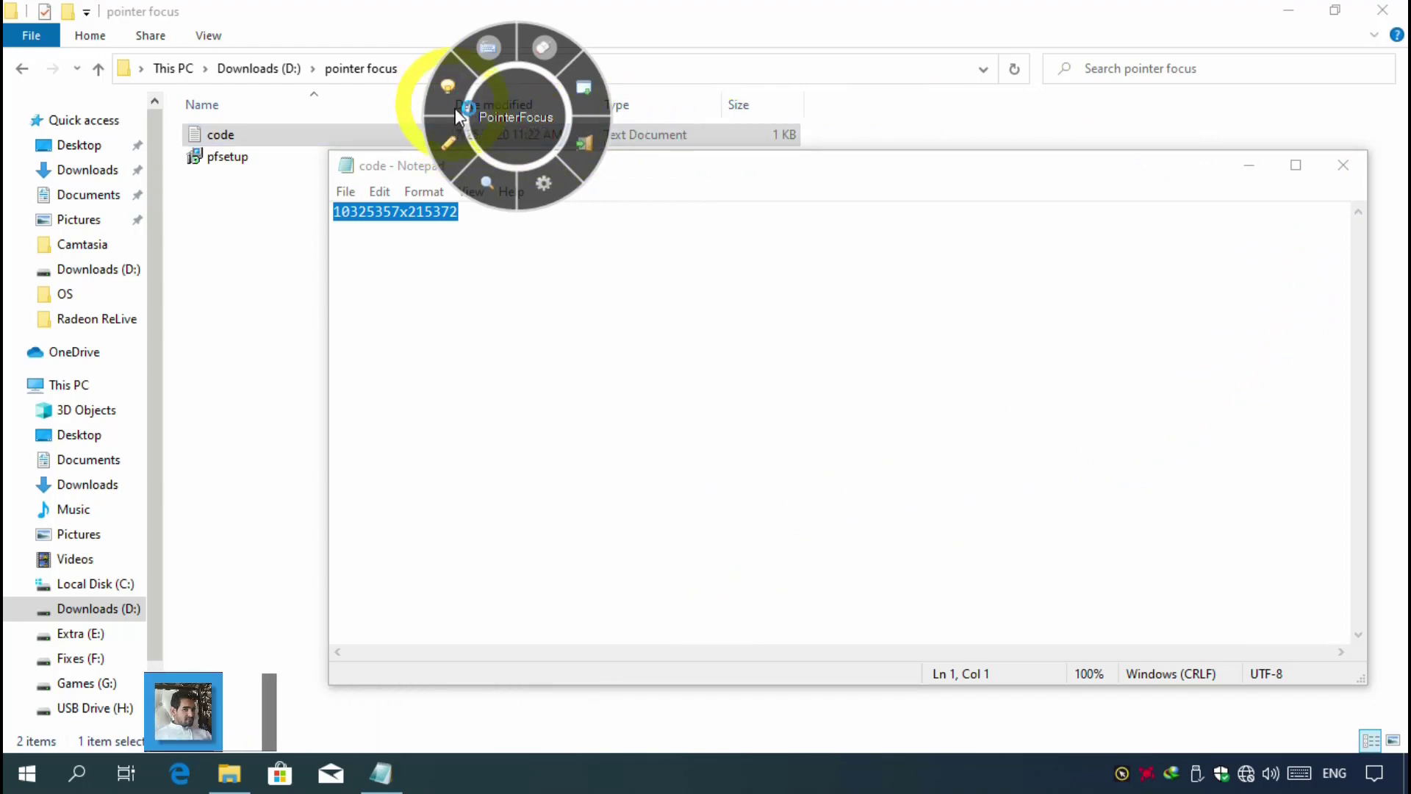
- Set the PointerFocus cursor highlight size to 50 and circle width to 24 and confirm the options
click(546, 195)
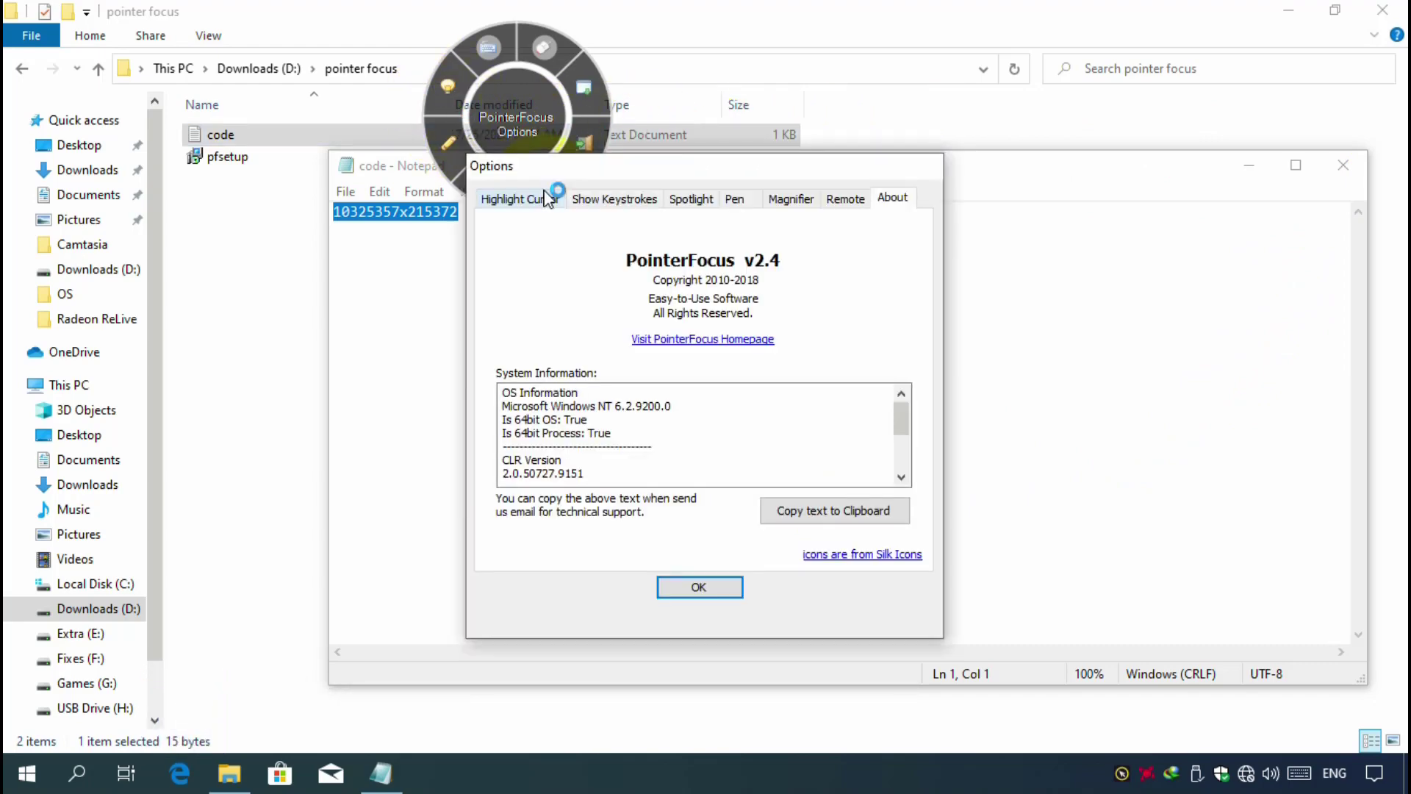
click(532, 200)
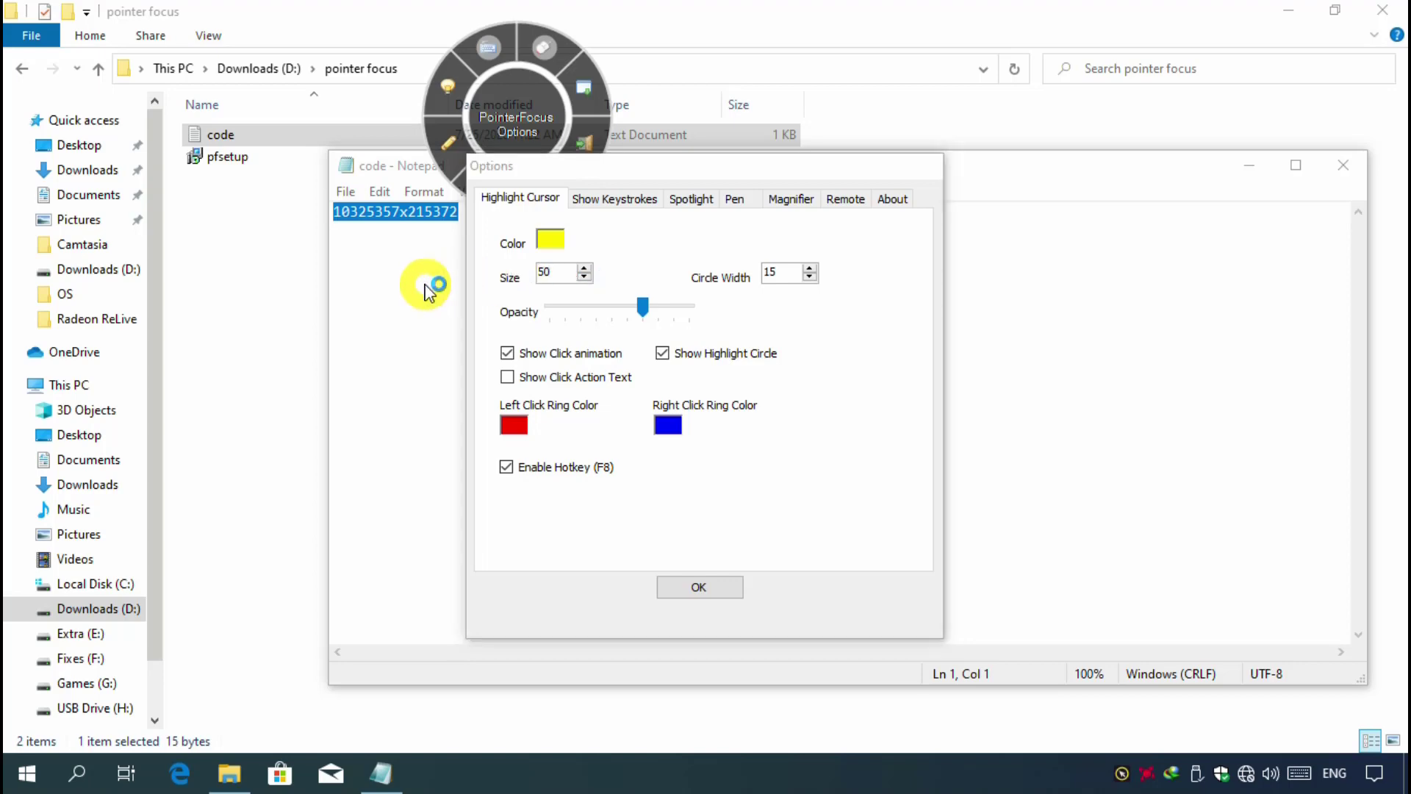
click(599, 290)
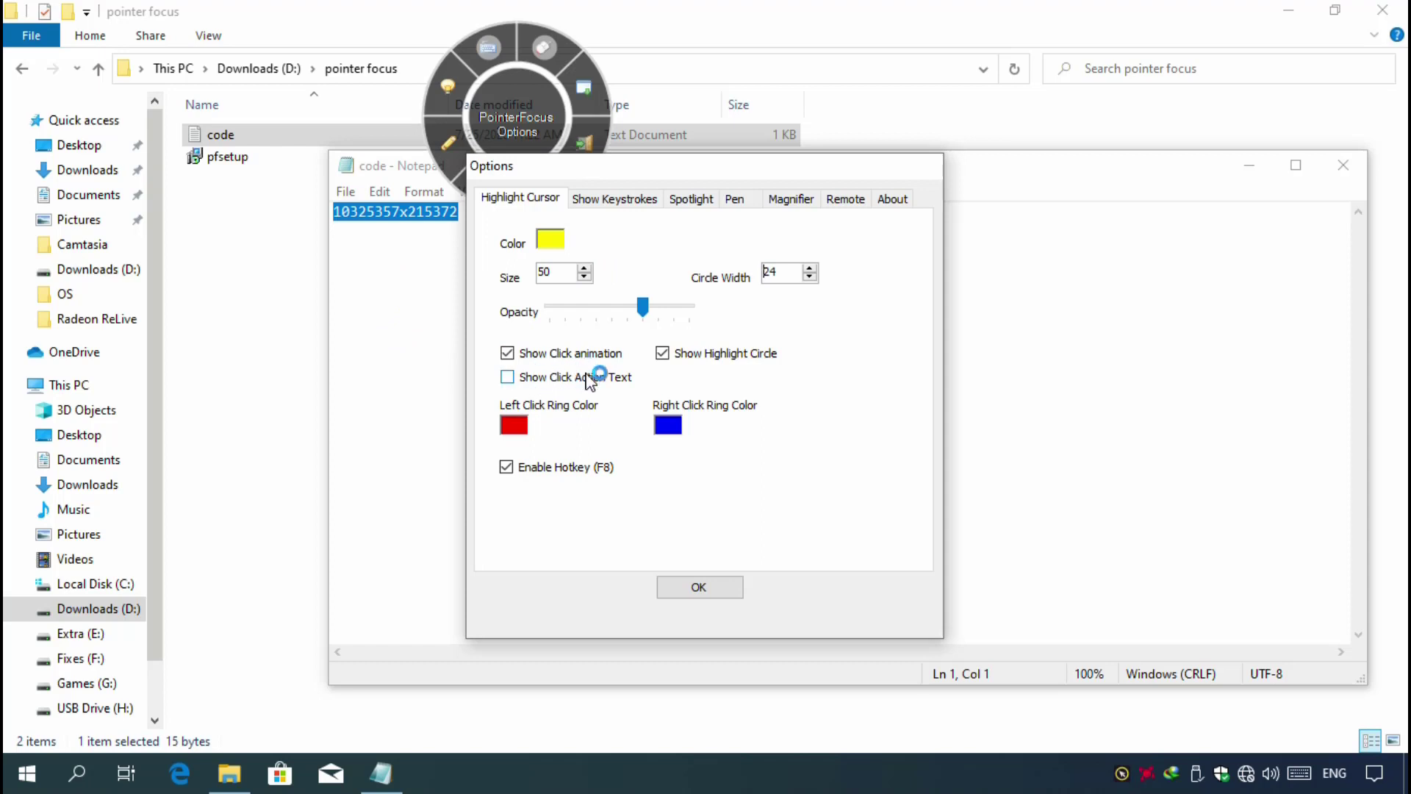
click(699, 587)
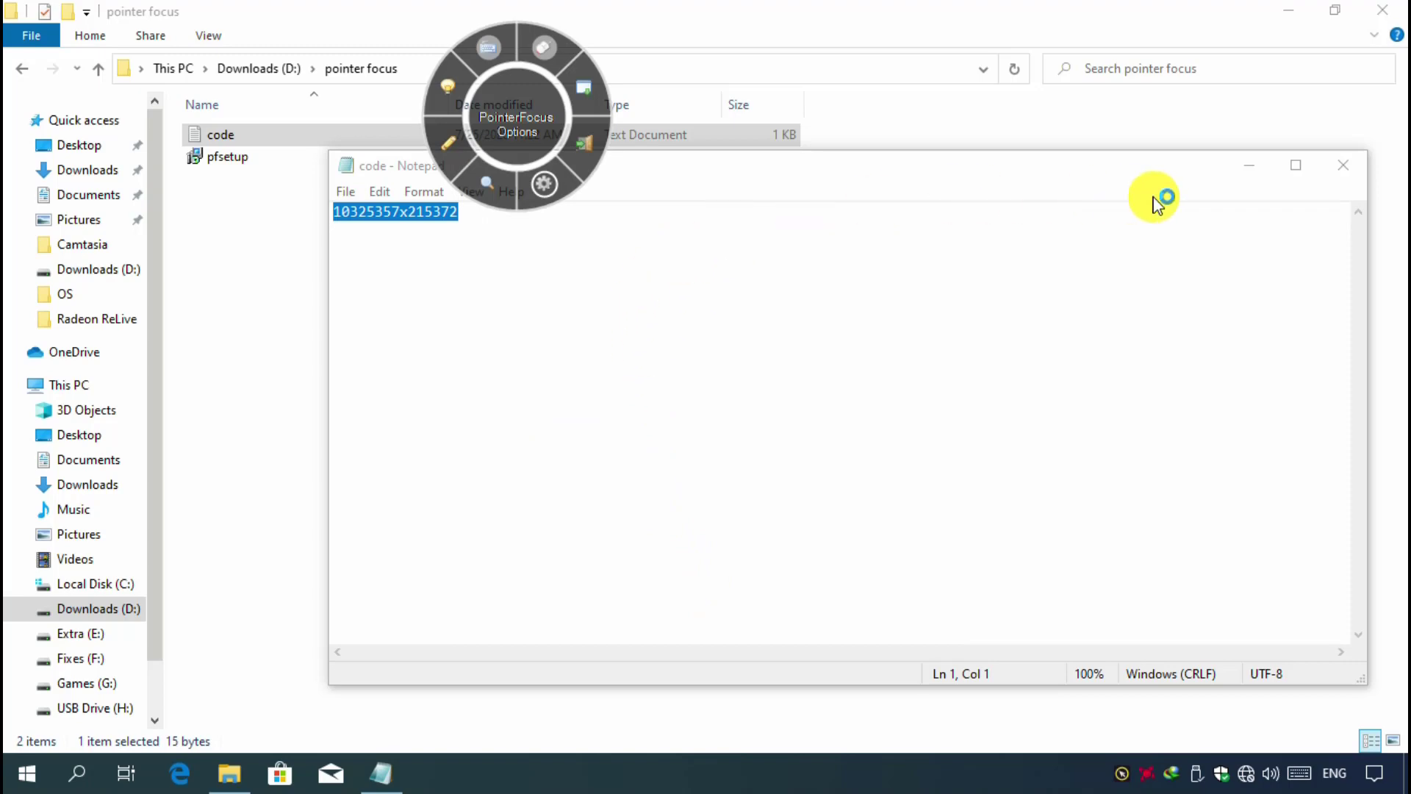
- Clear the desktop by closing the code text file, minimizing the folder window, and hiding the PointerFocus wheel to the system tray
click(1352, 174)
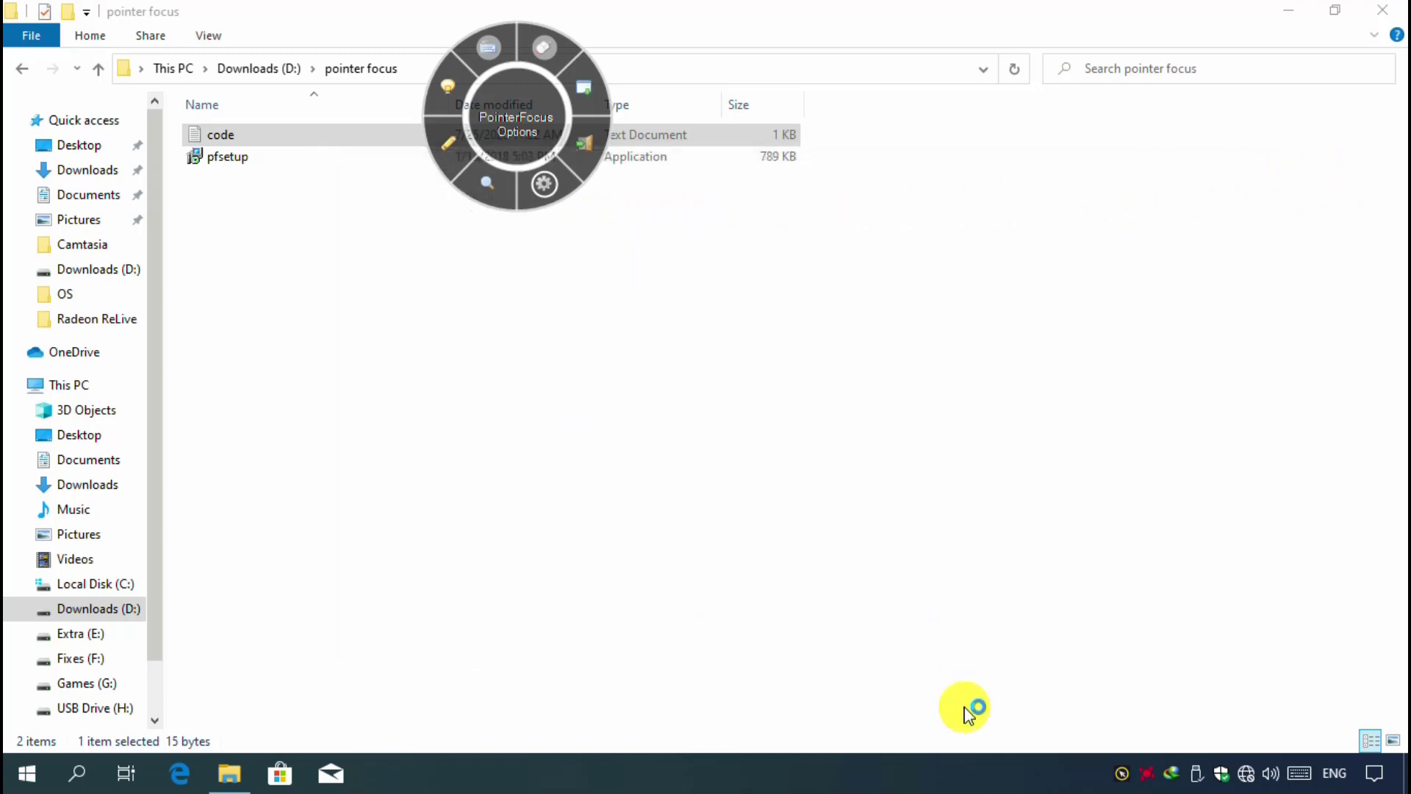
click(1290, 9)
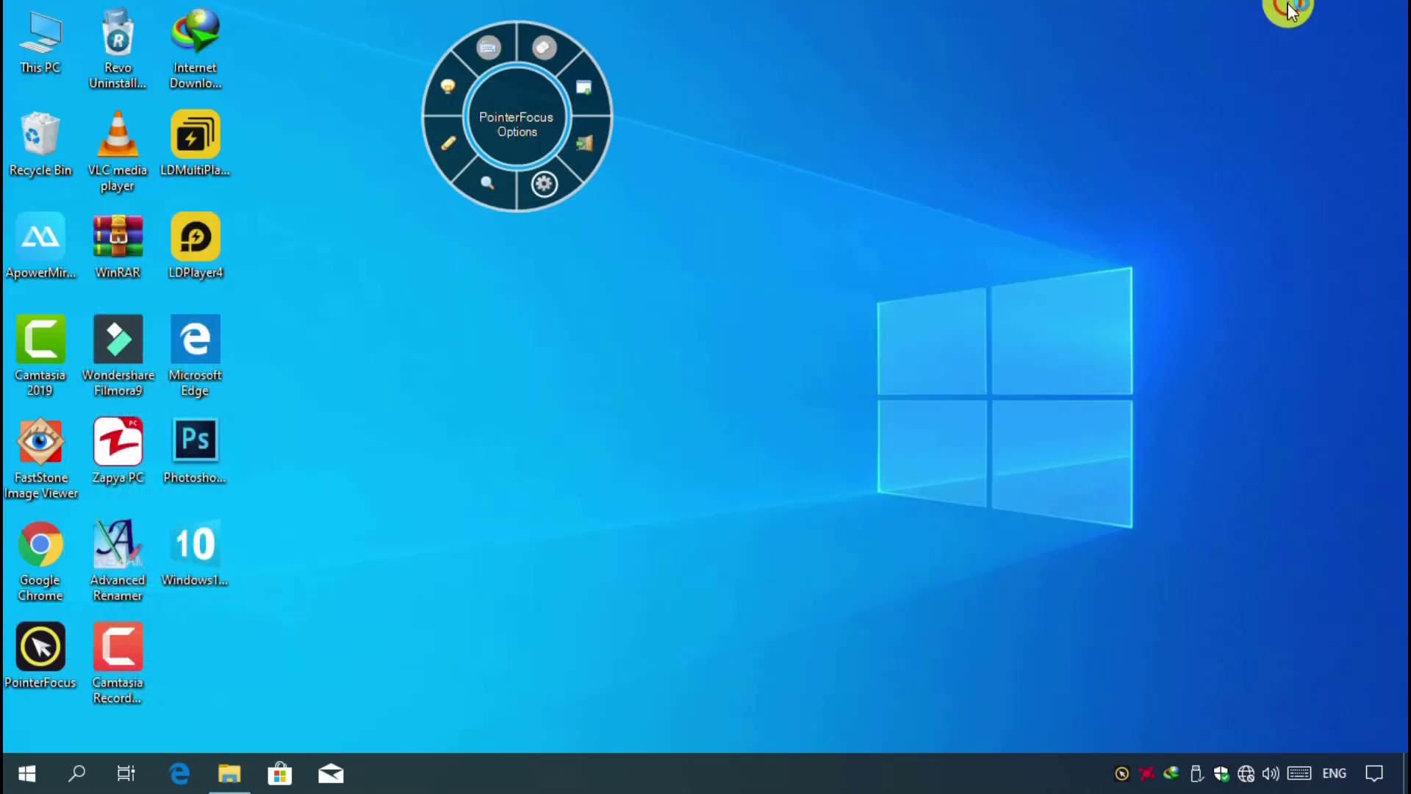
click(582, 89)
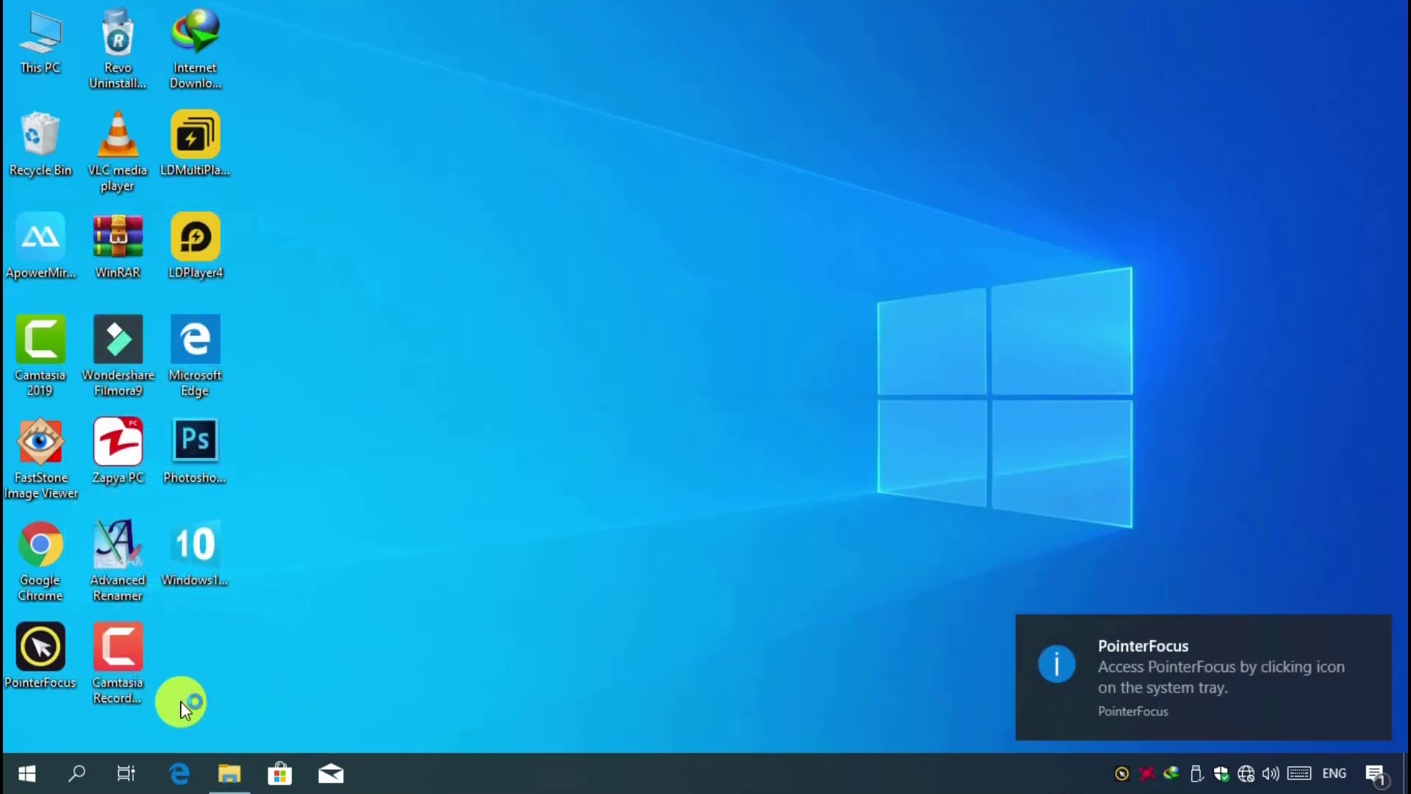
- Search Windows for "fire" and open Firewall & network protection
click(81, 773)
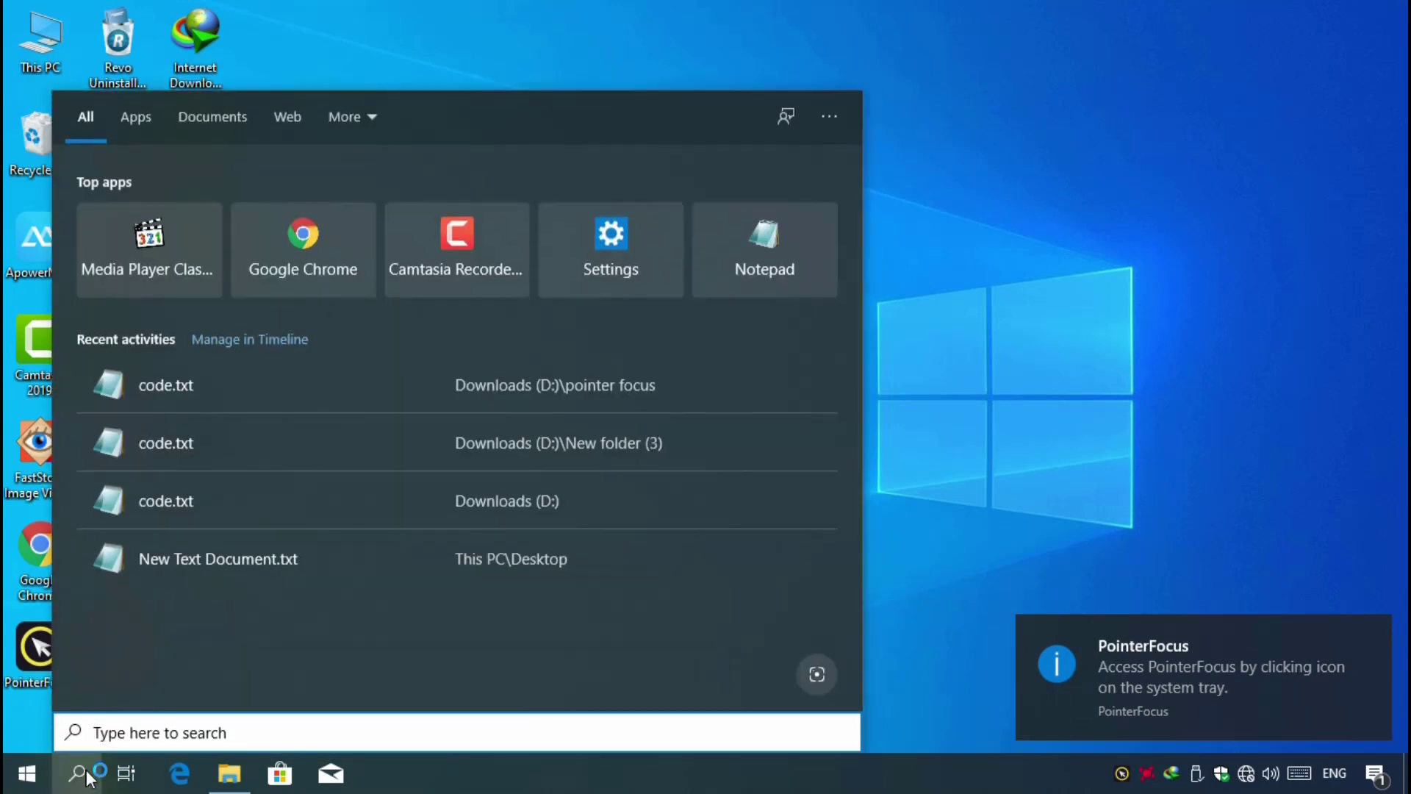
text(fire)
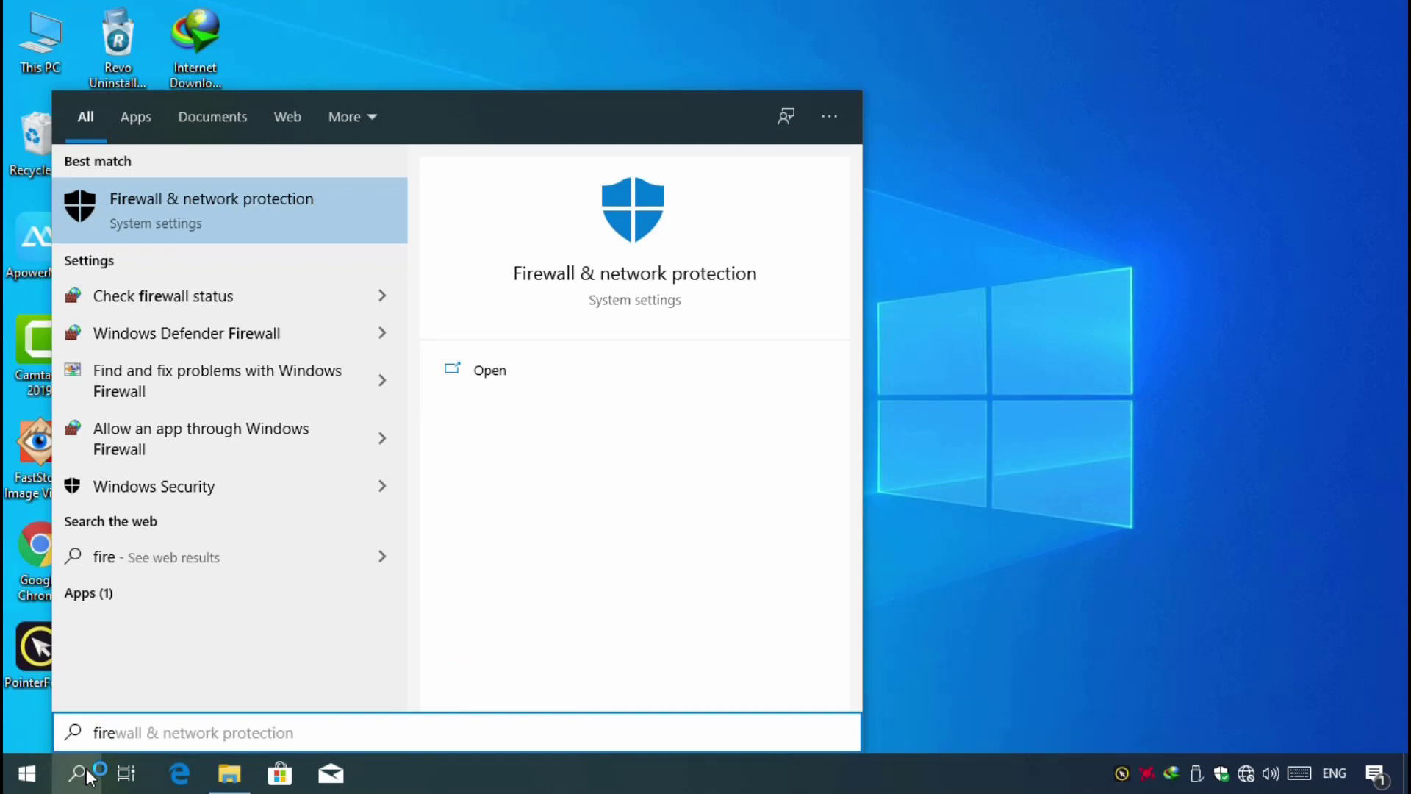
click(209, 203)
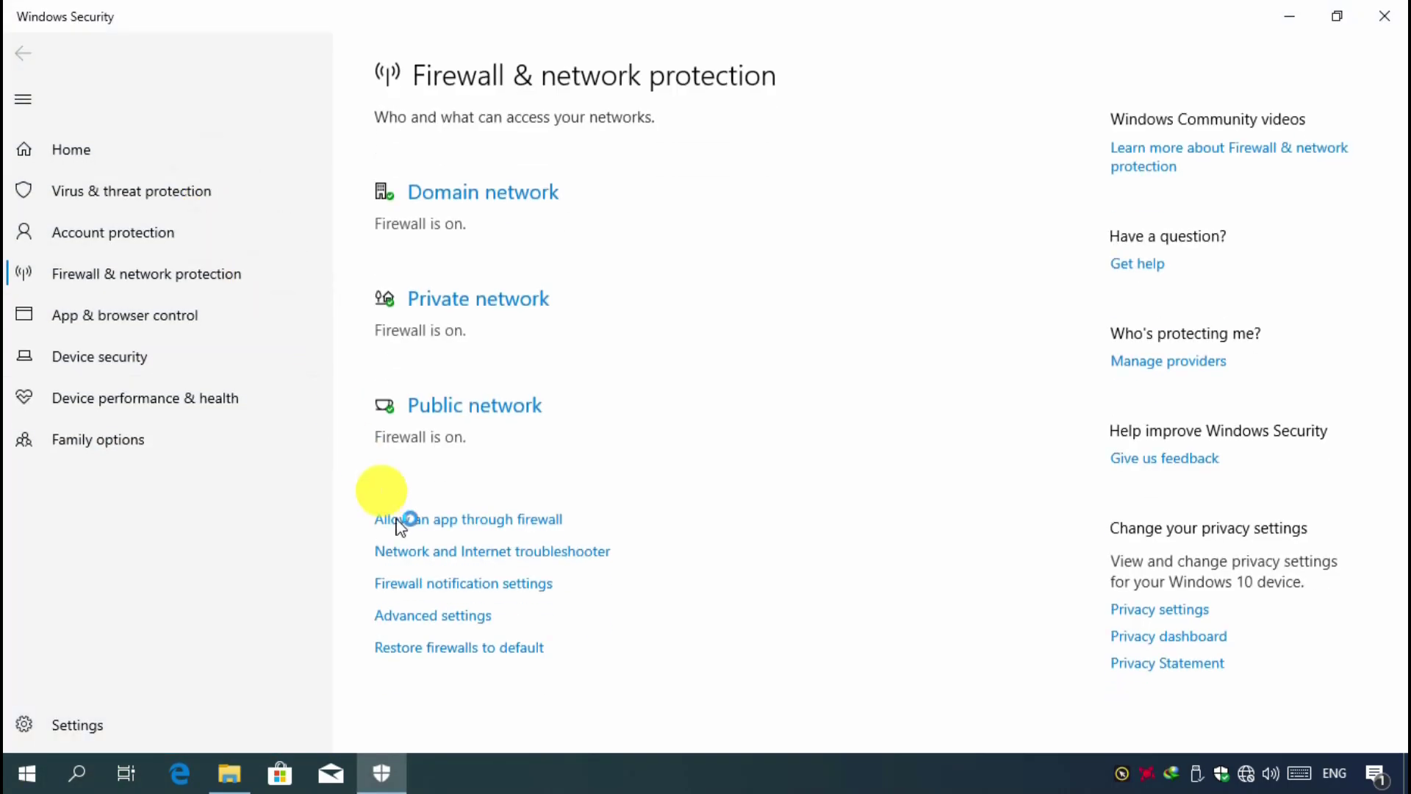
- Open the firewall's advanced settings and bring the Windows Defender Firewall with Advanced Security window to the front
click(471, 617)
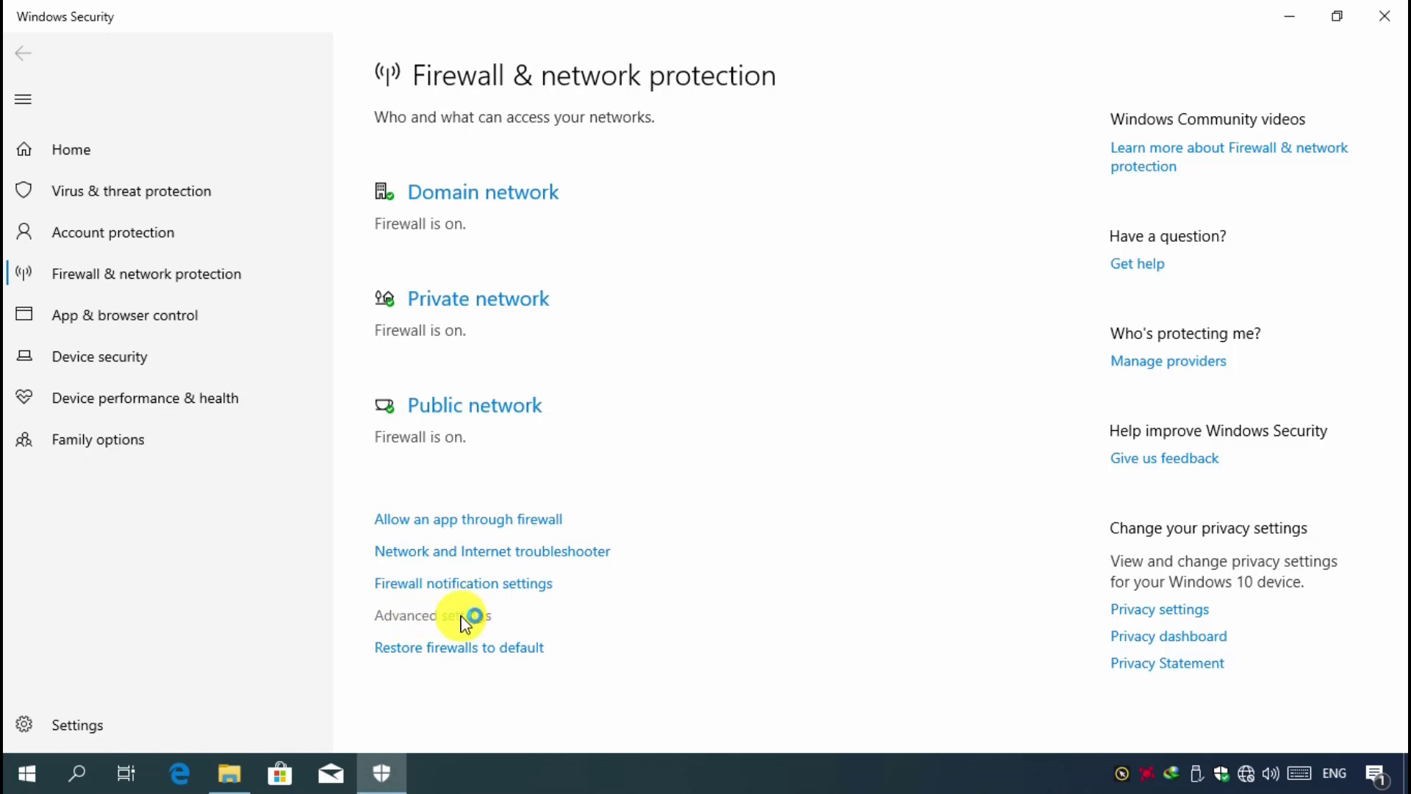
click(580, 535)
click(582, 518)
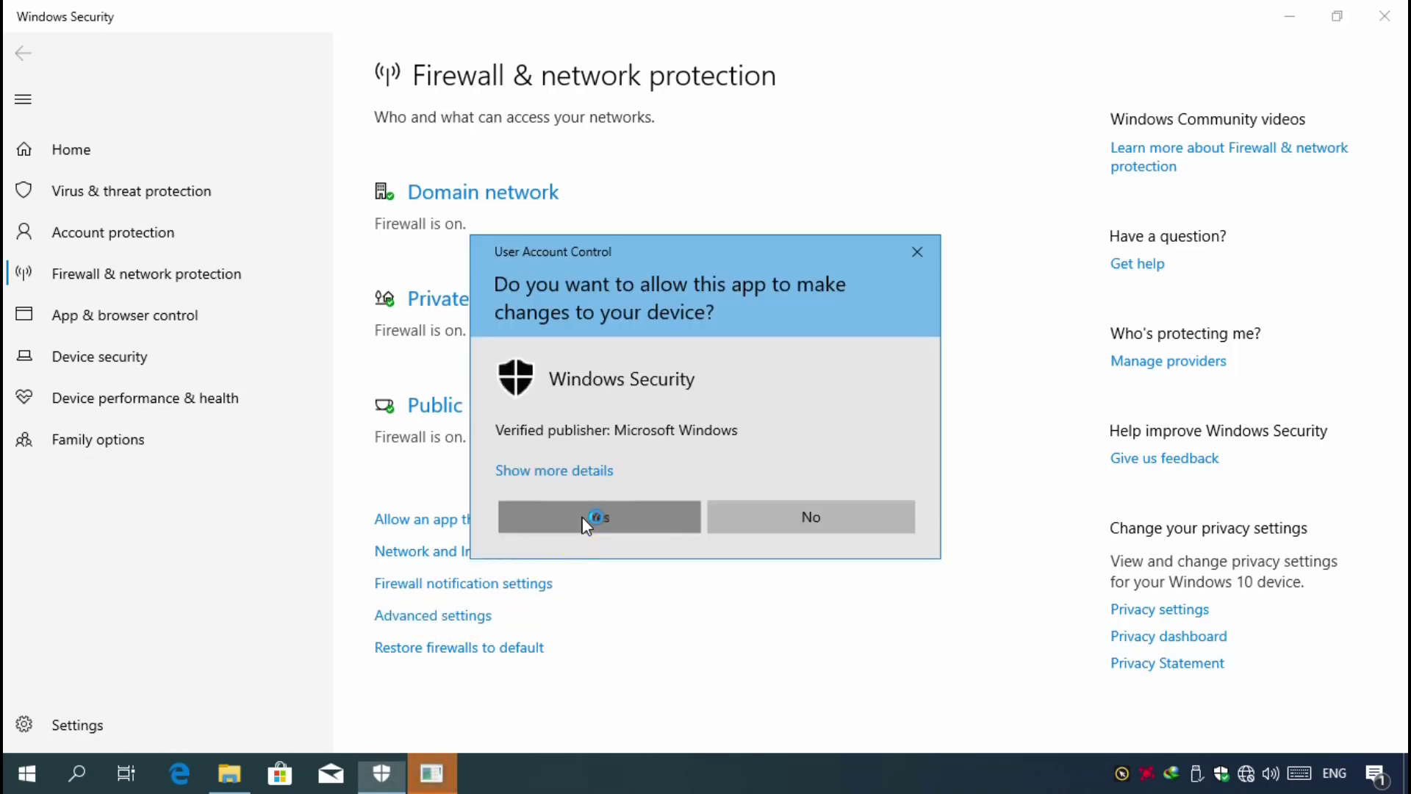
click(439, 773)
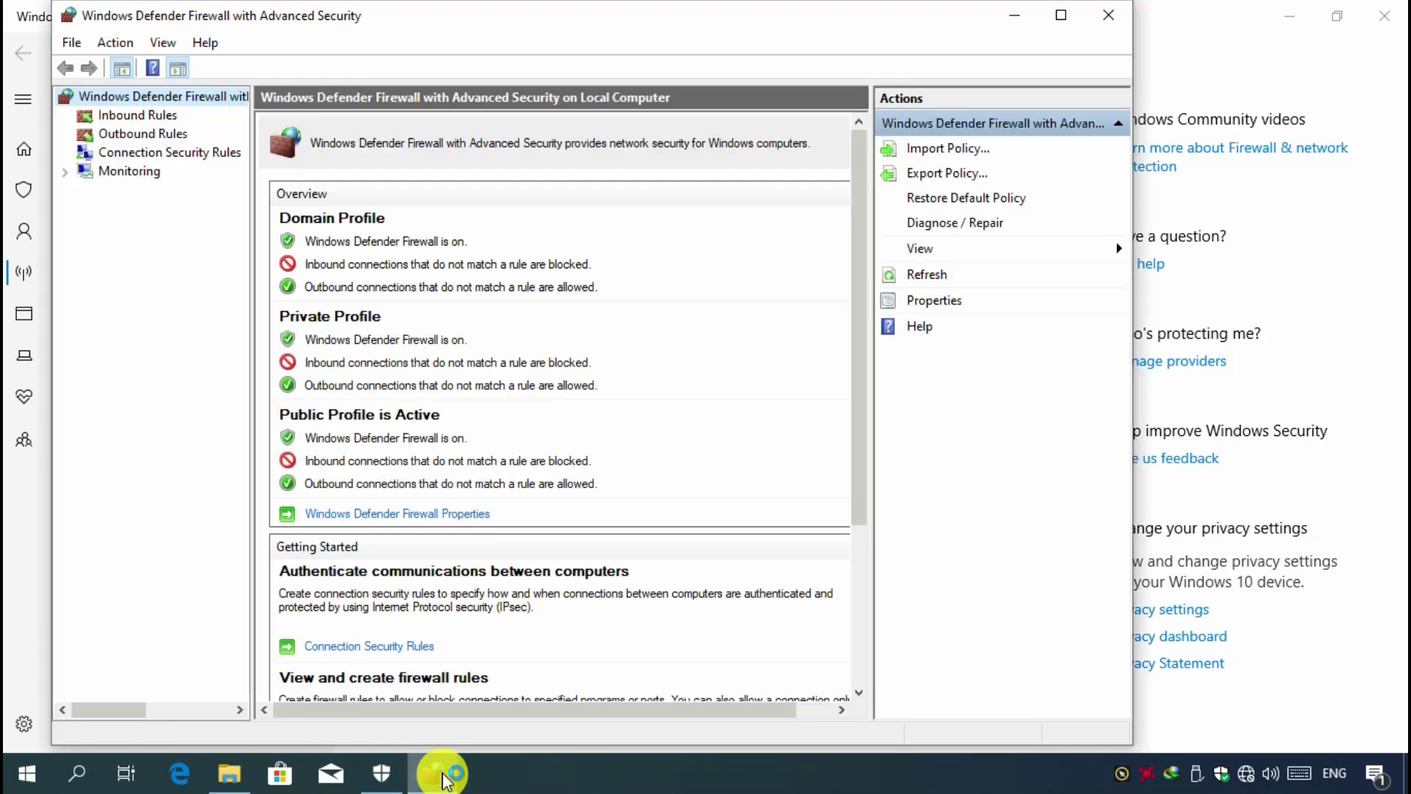
- Start a new inbound firewall rule with Program as its rule type
click(159, 119)
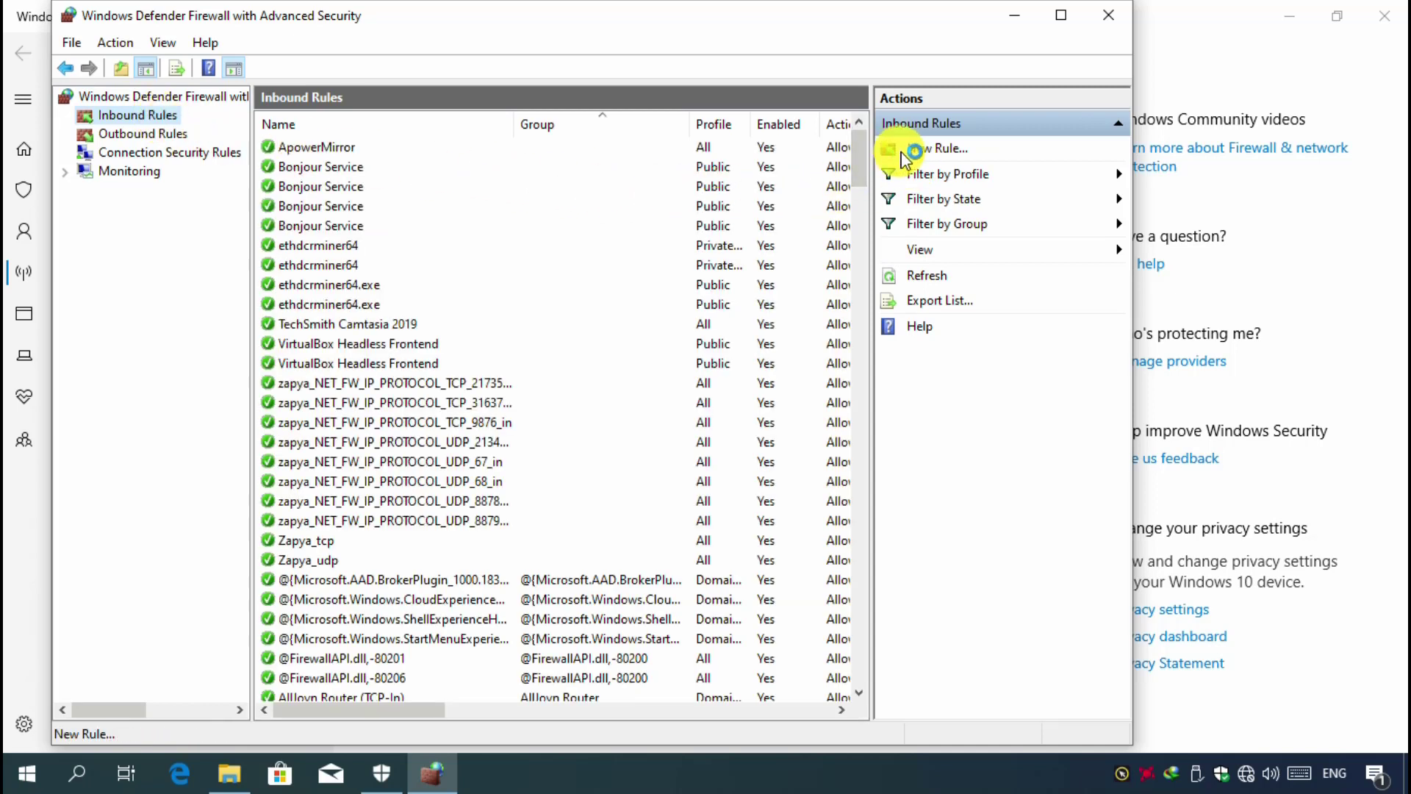
click(960, 153)
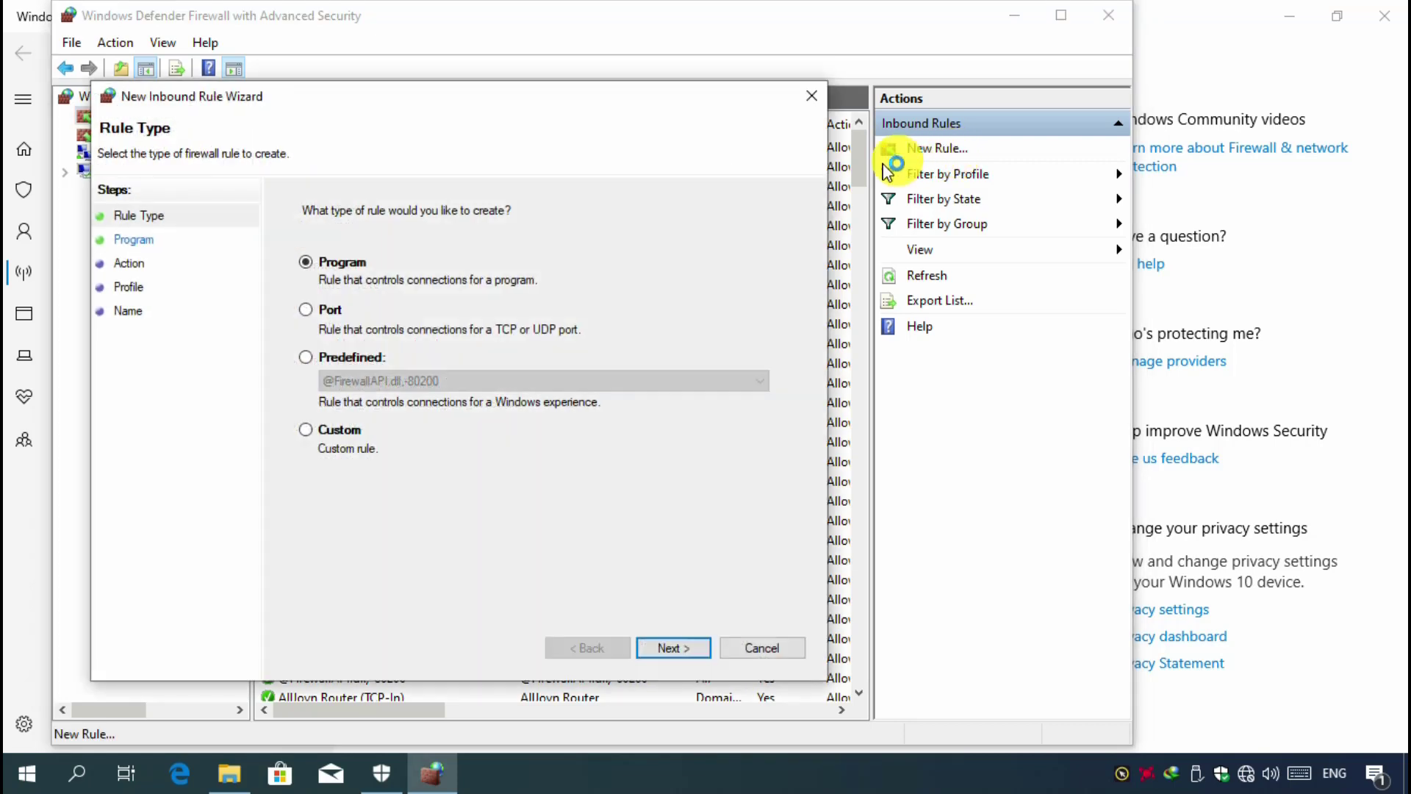
click(321, 270)
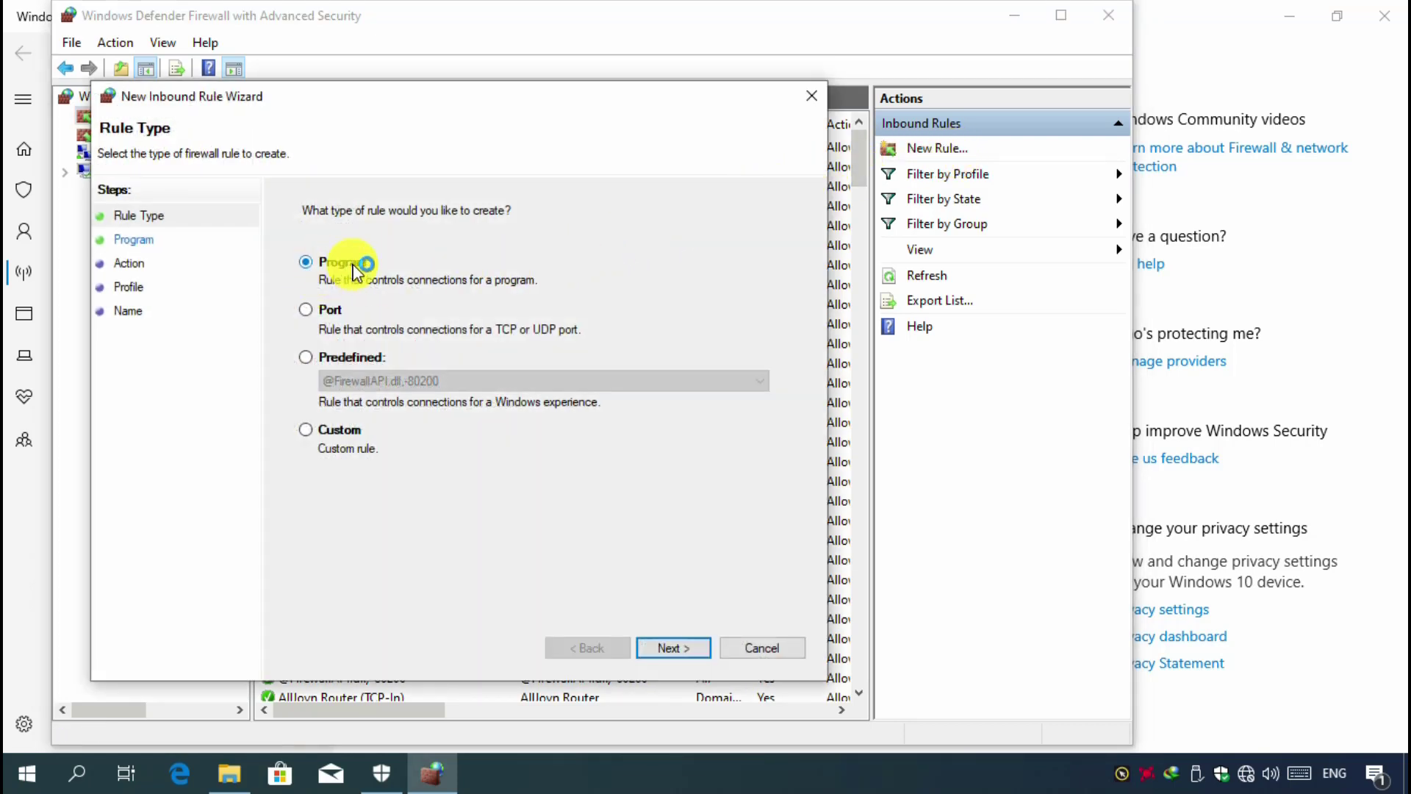
click(677, 648)
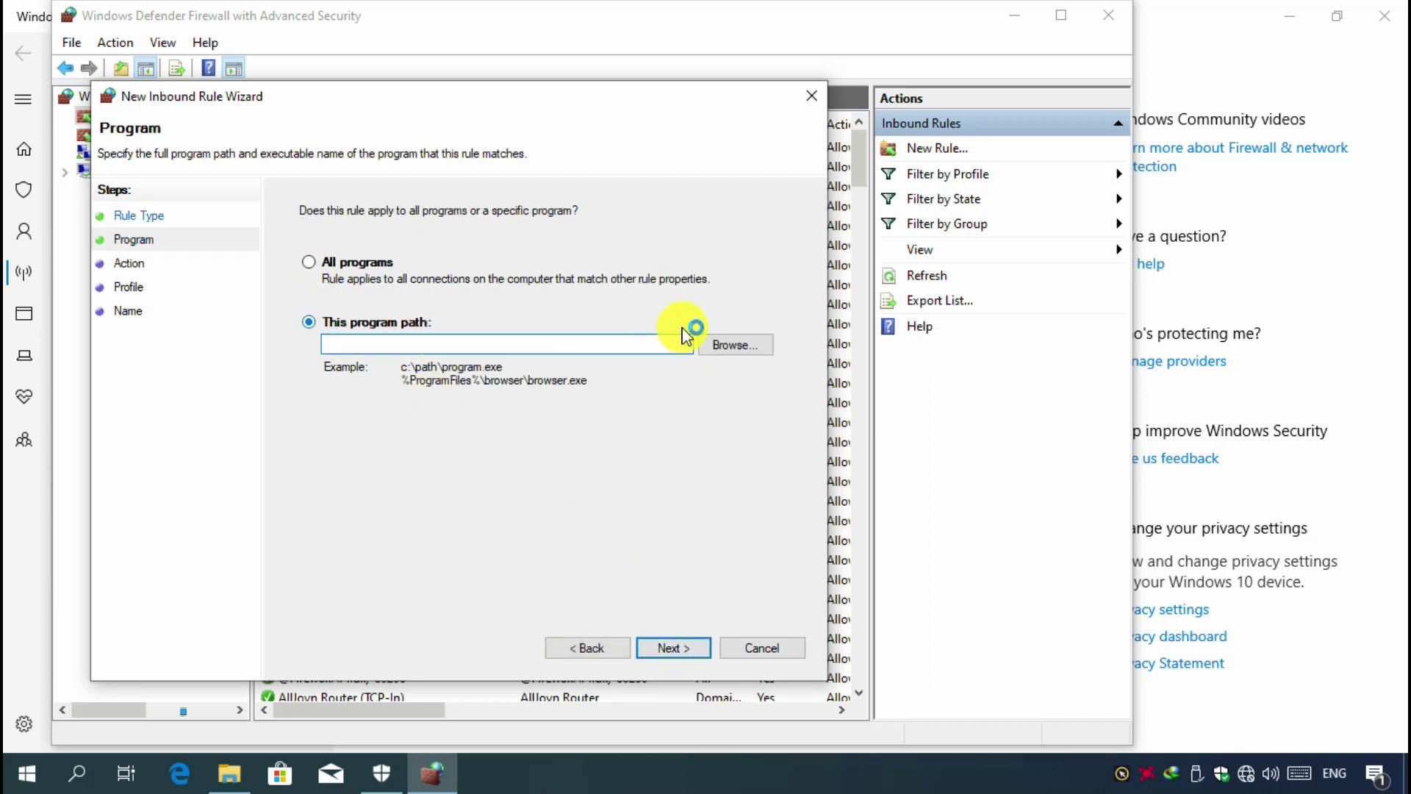
- Set the inbound rule's program path to the PointerFocus application in the PointerFocus folder under Program Files on drive C
click(726, 347)
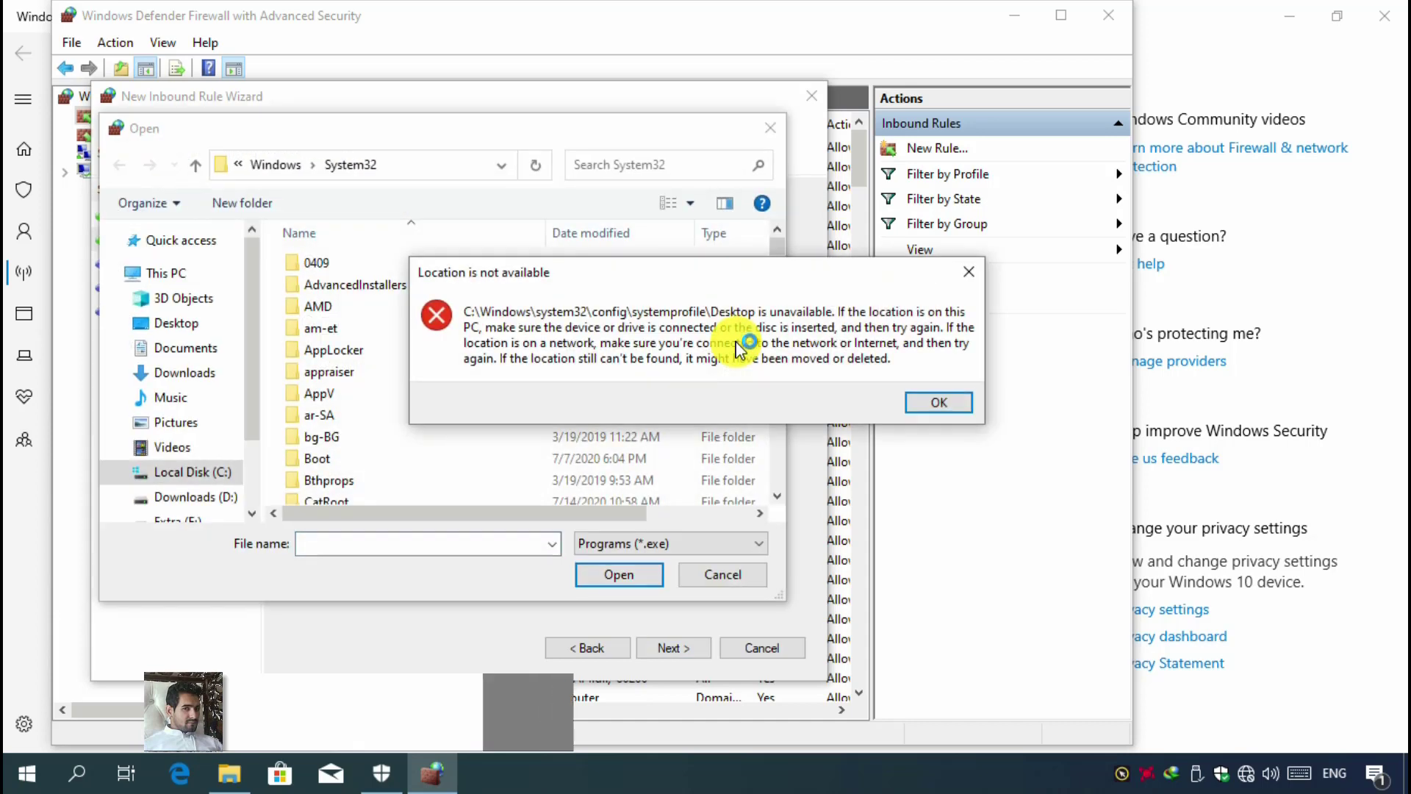
click(938, 402)
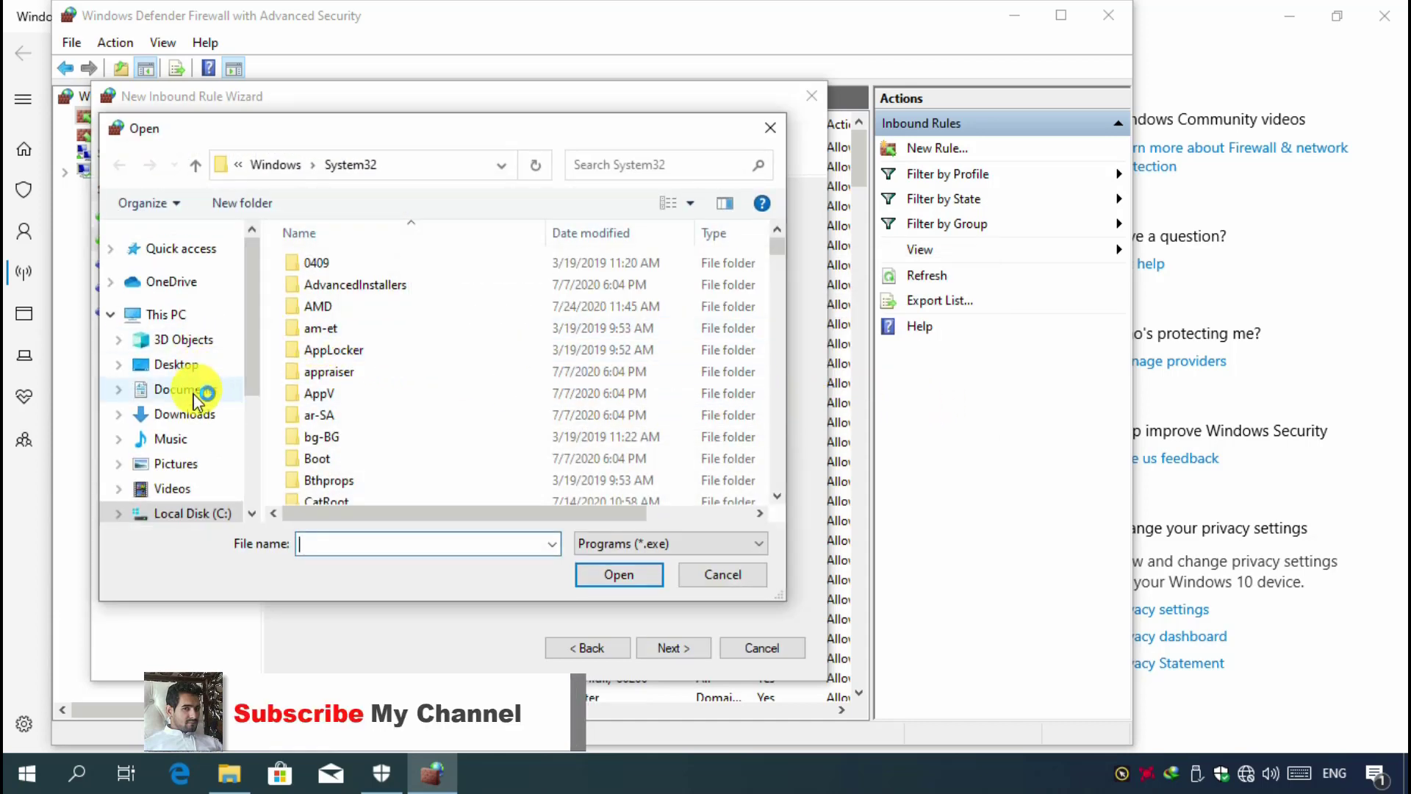
scroll(192, 450, down, 1)
scroll(191, 449, down, 1)
click(190, 440)
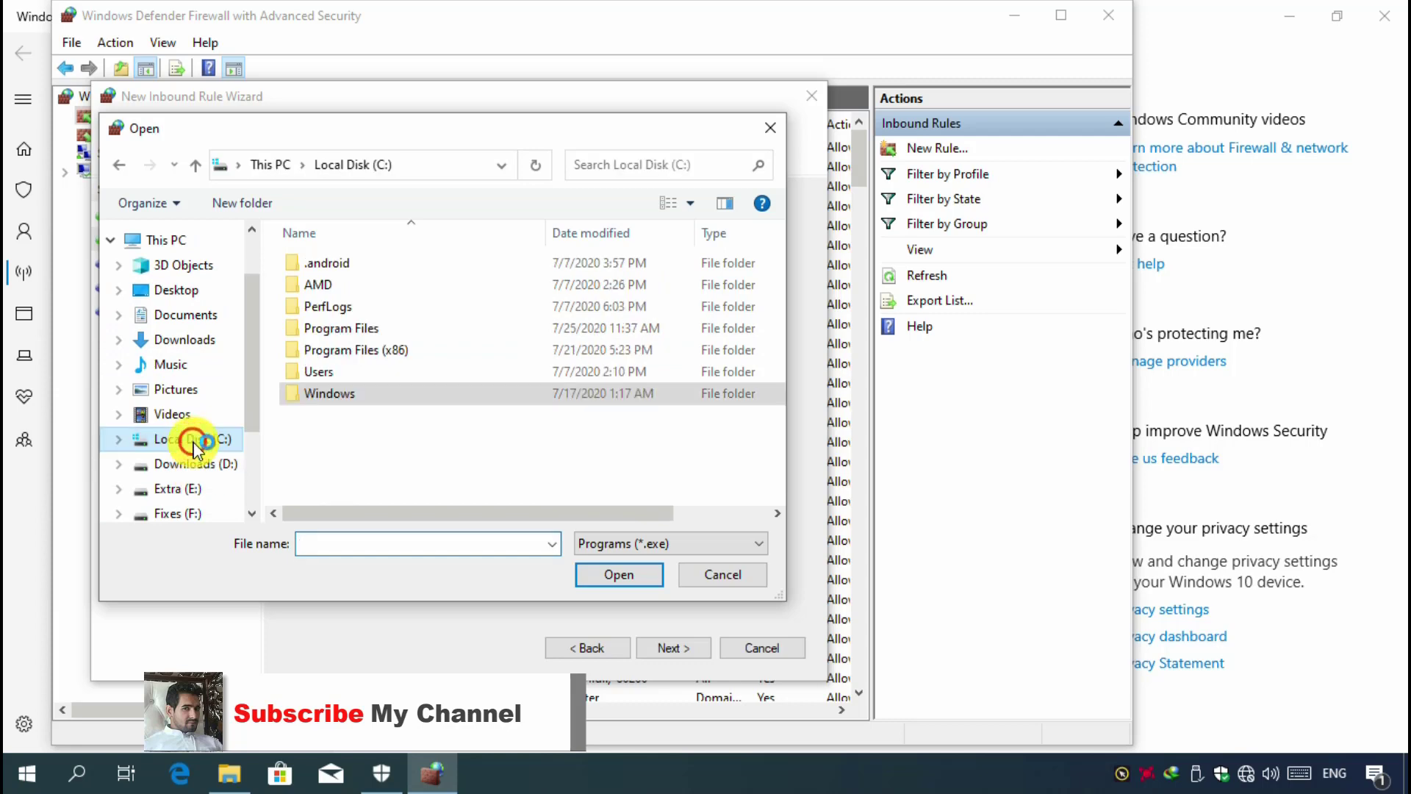
double_click(363, 328)
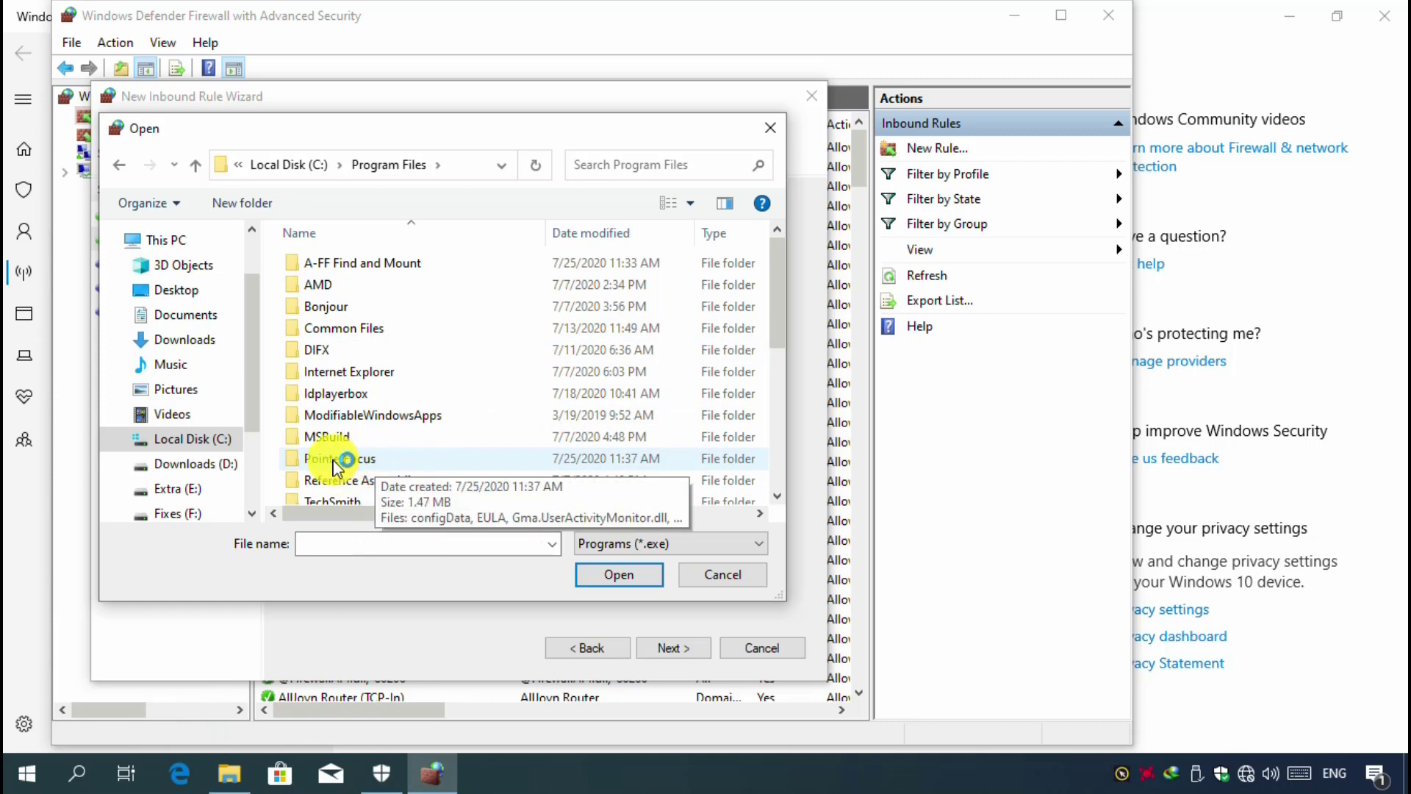
click(360, 462)
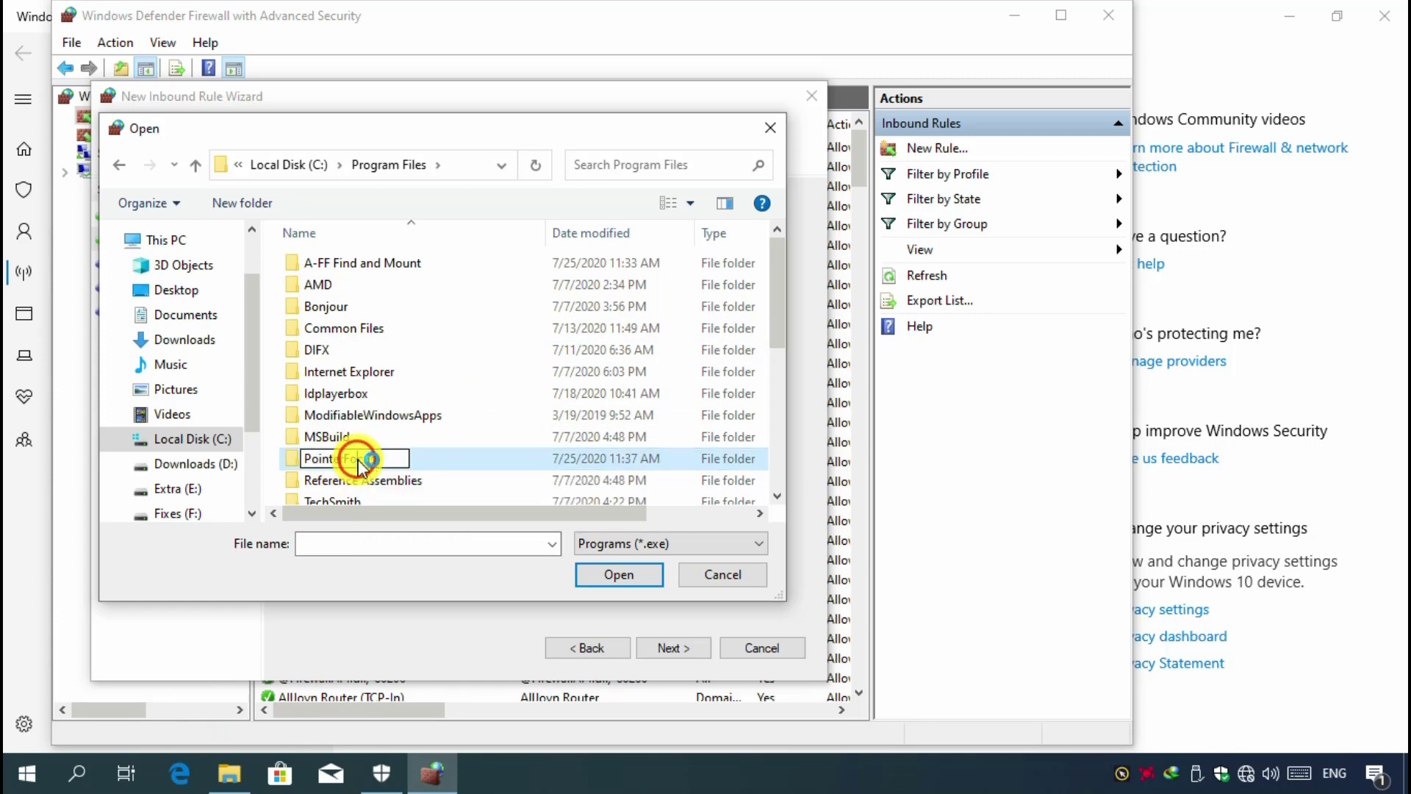
click(402, 459)
double_click(372, 460)
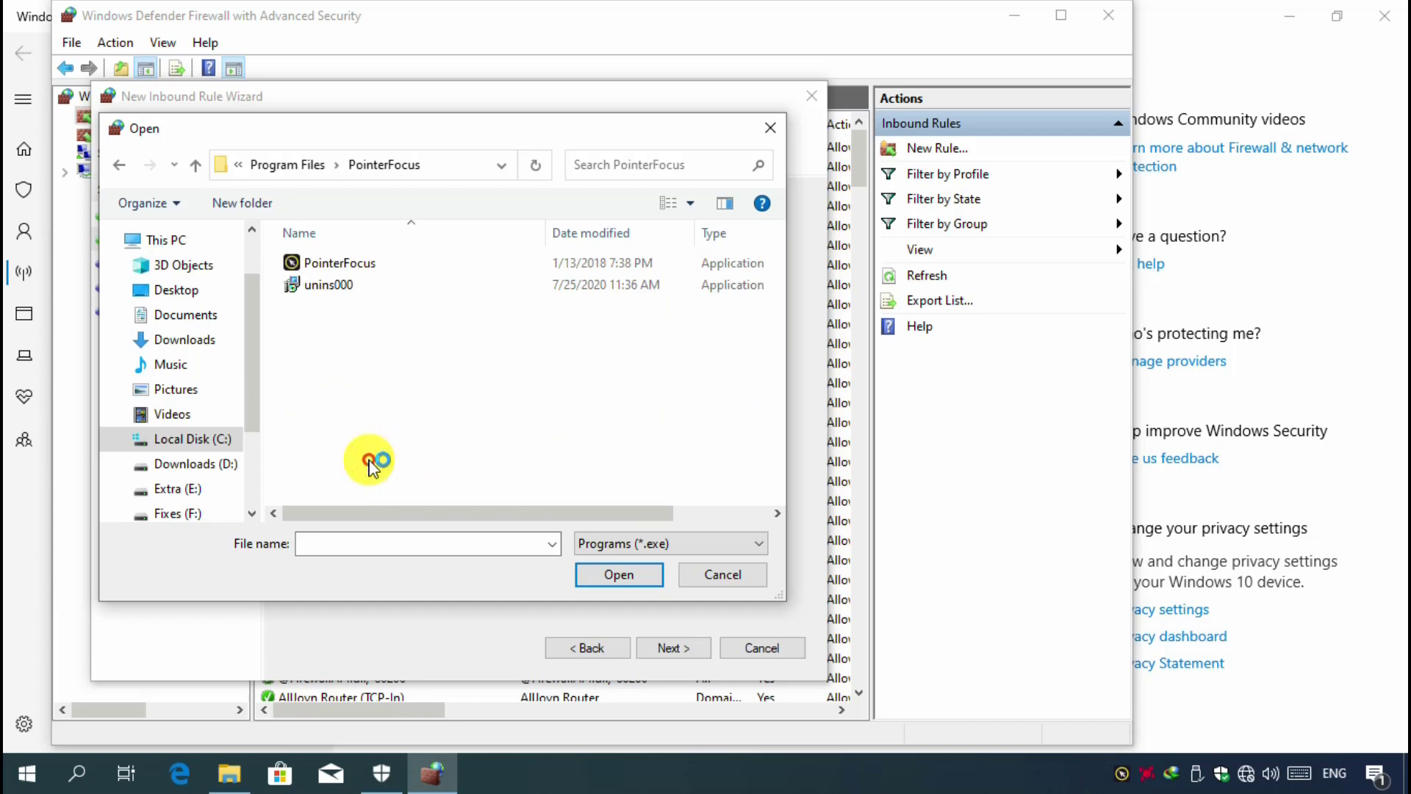
click(343, 264)
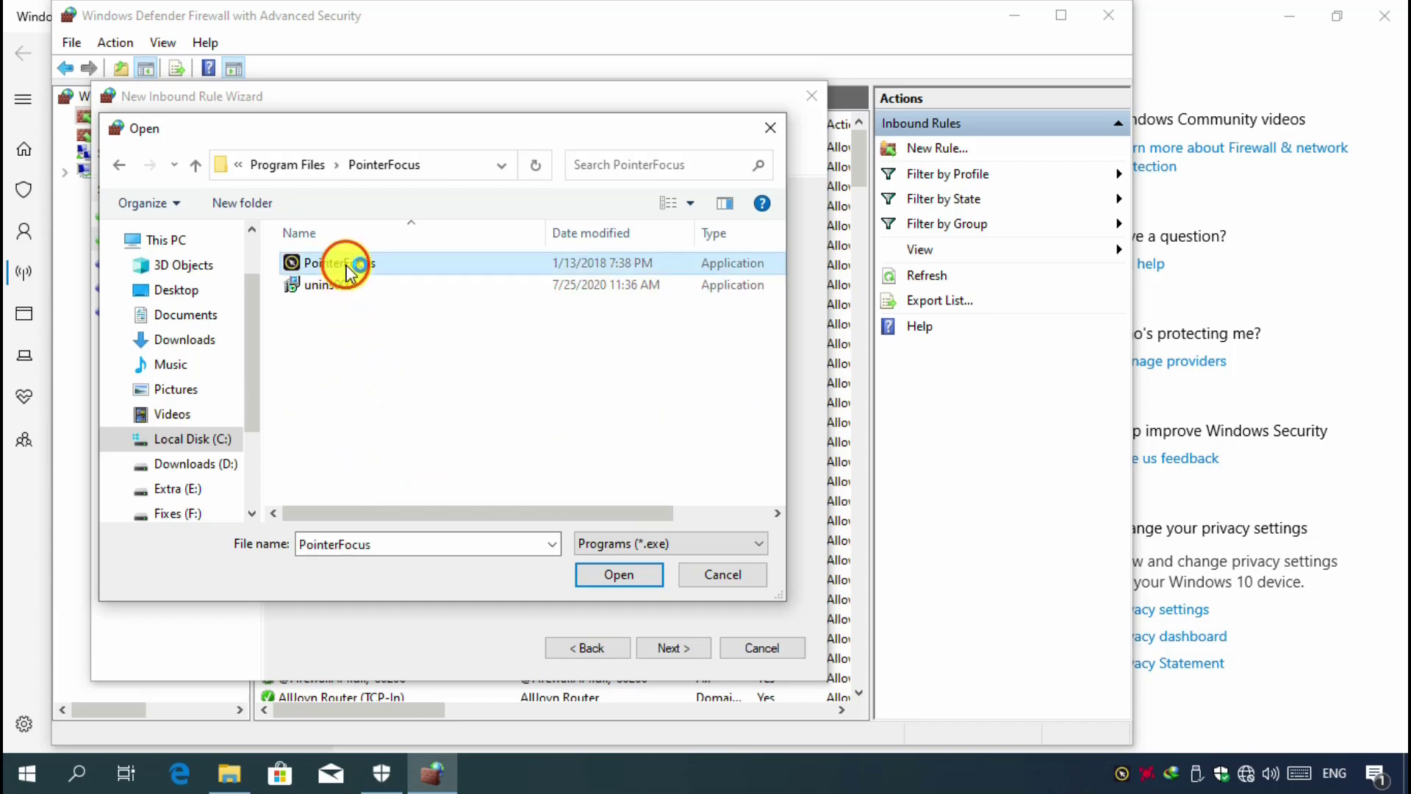
click(617, 577)
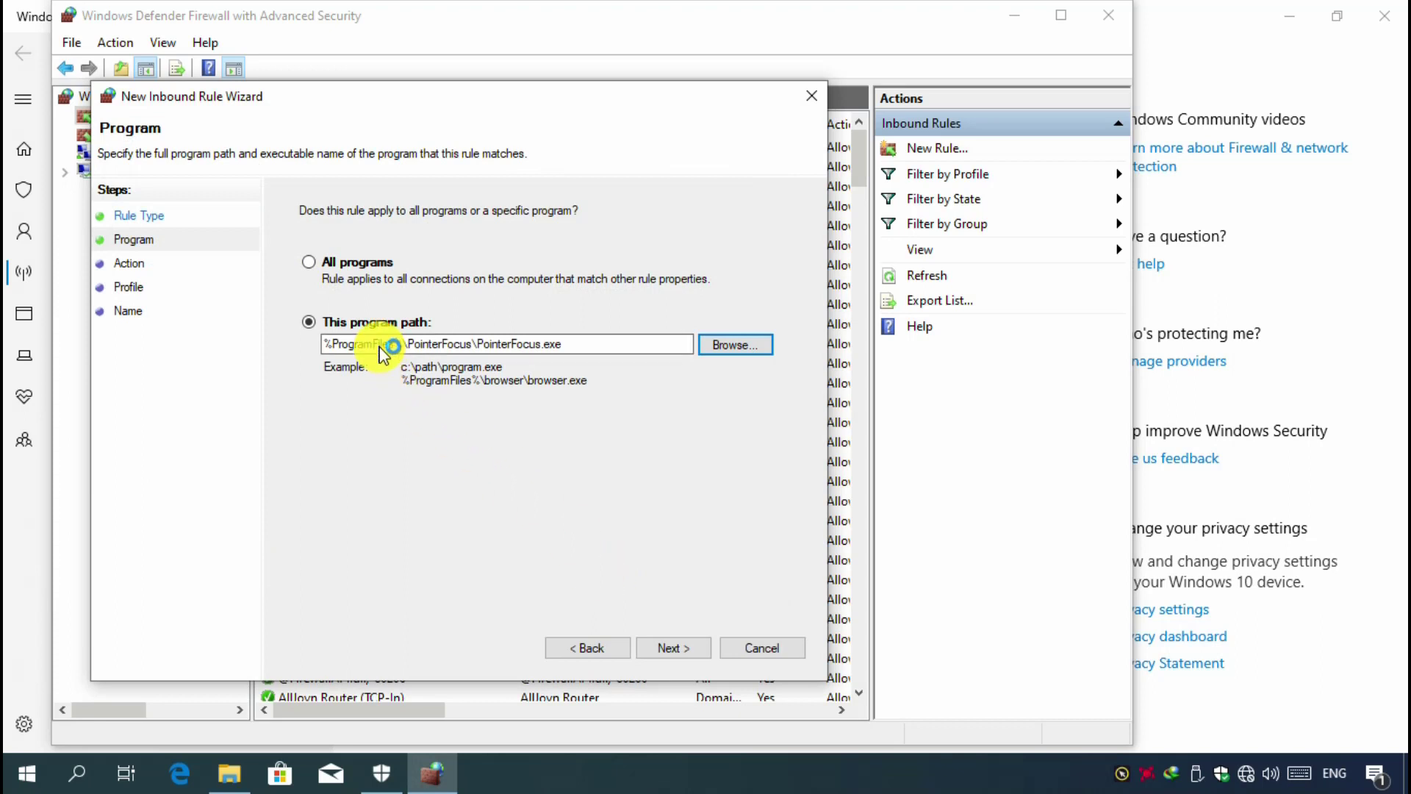
click(672, 649)
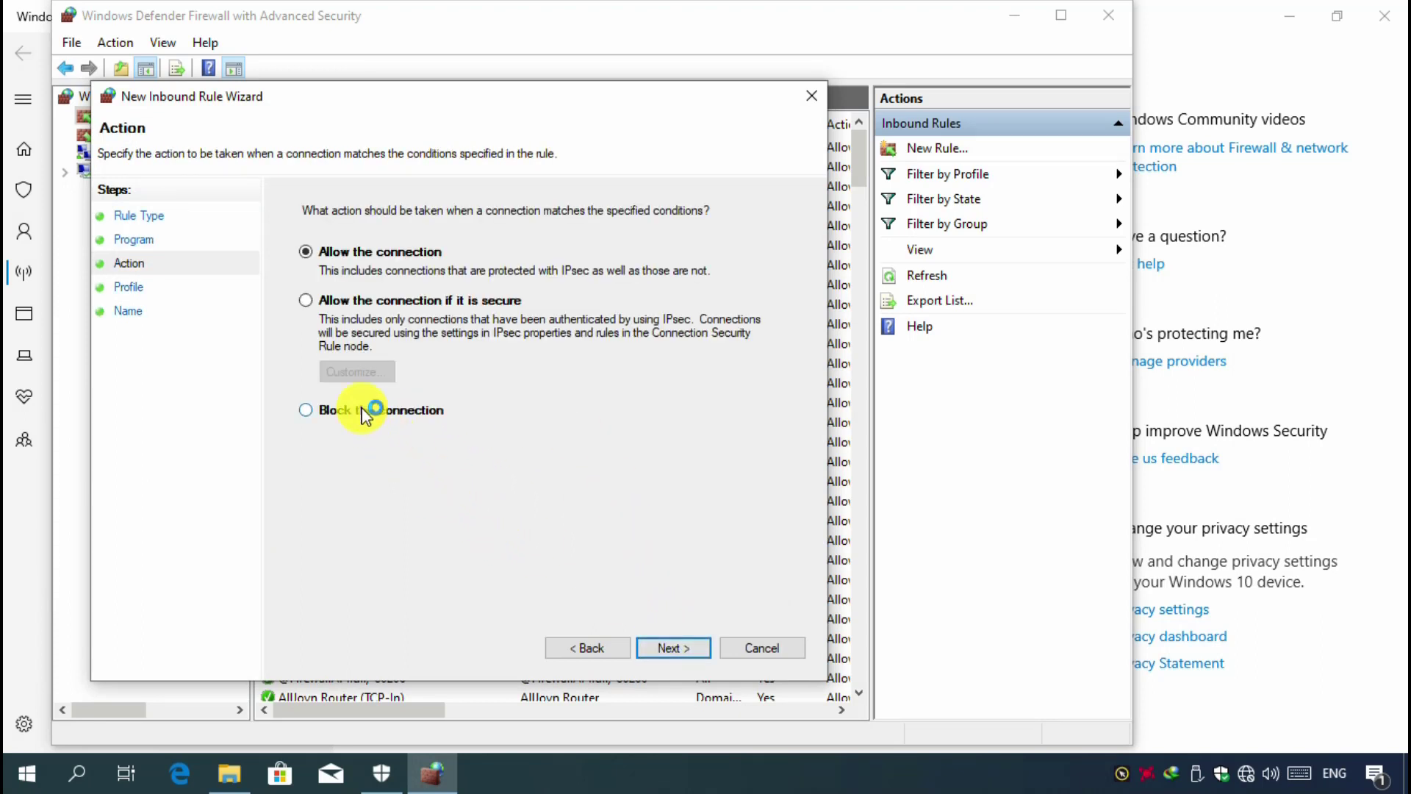
- Set the inbound rule to block the connection and accept the default network profiles
click(305, 410)
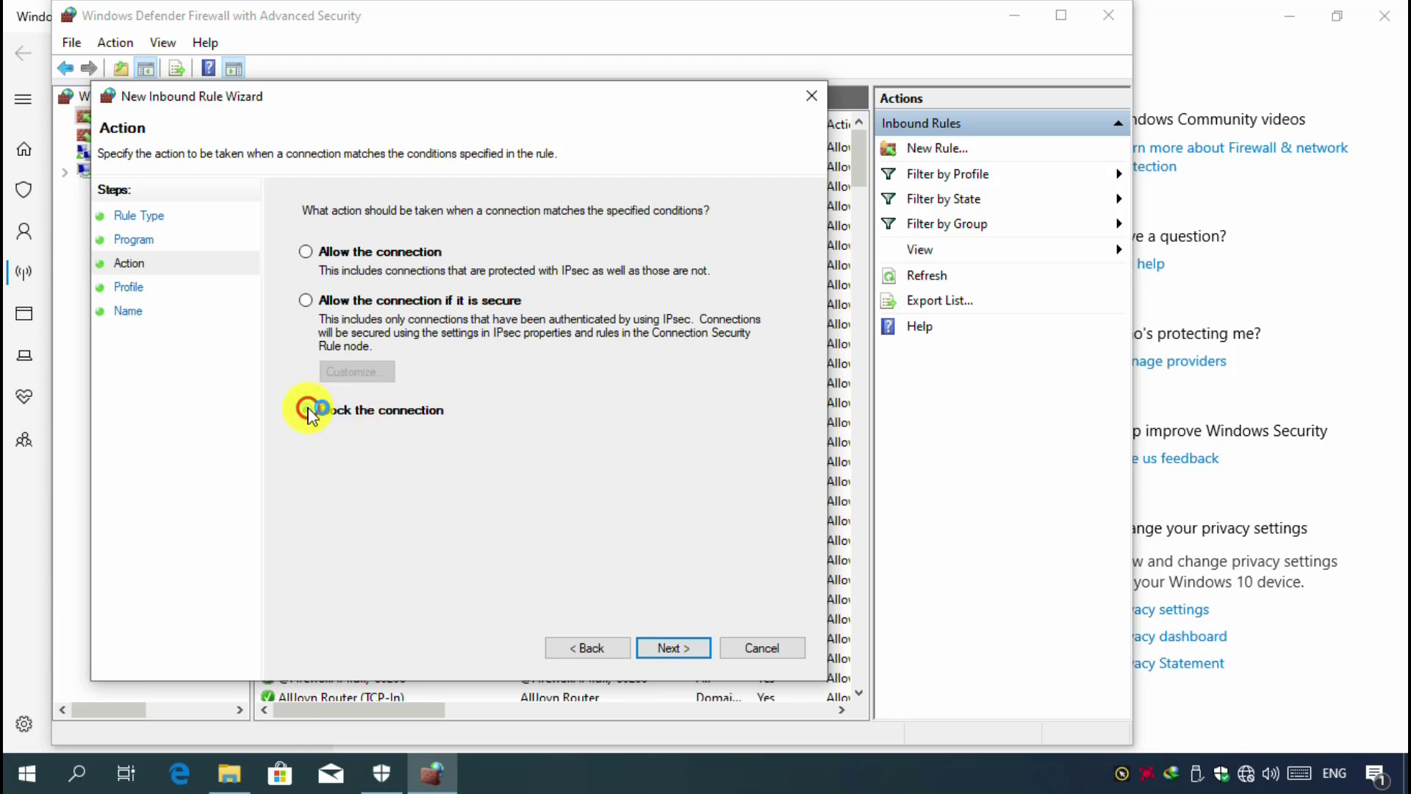
click(669, 649)
click(666, 649)
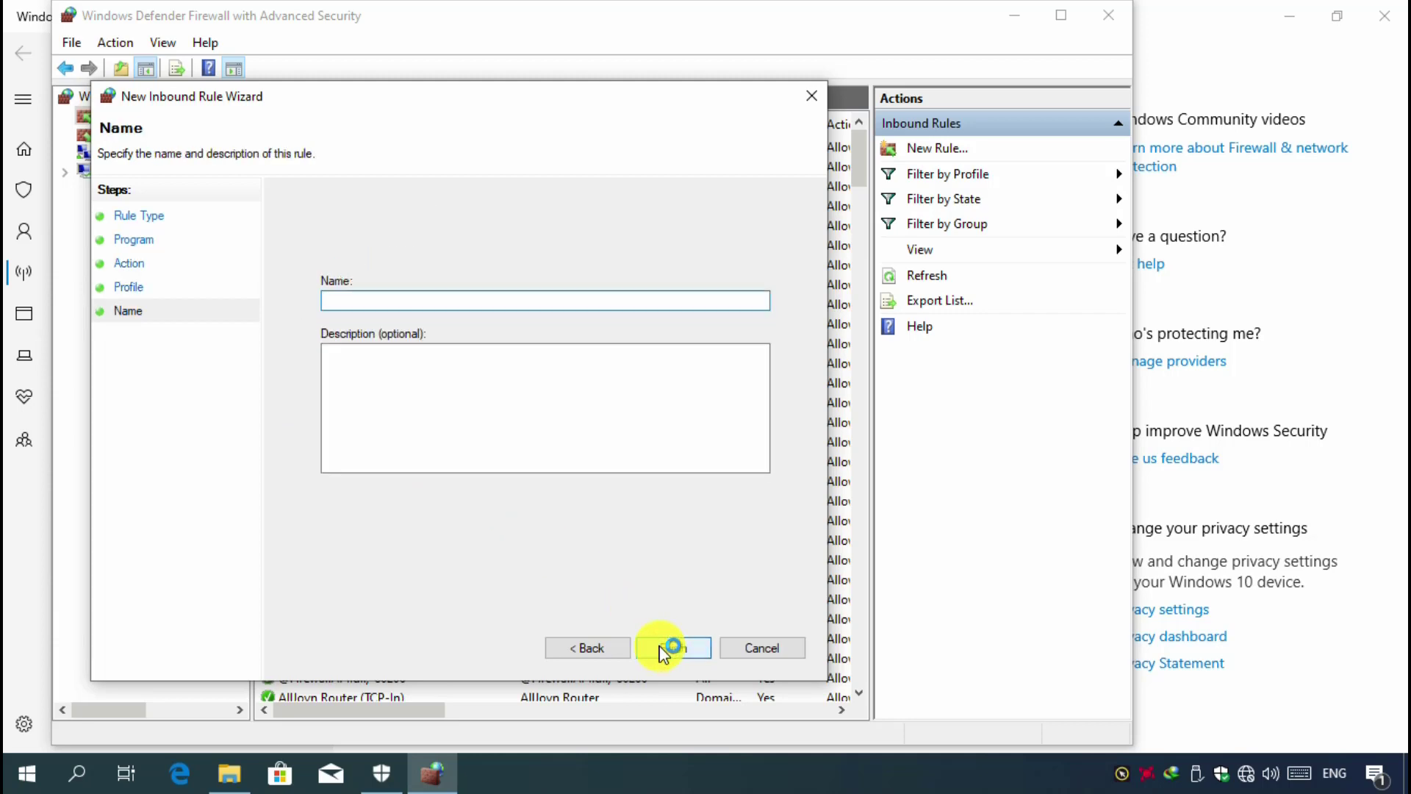
- Name the inbound rule "pointer focus", finish it, and select it in the firewall's inbound rules list
text(pointer focus)
click(669, 650)
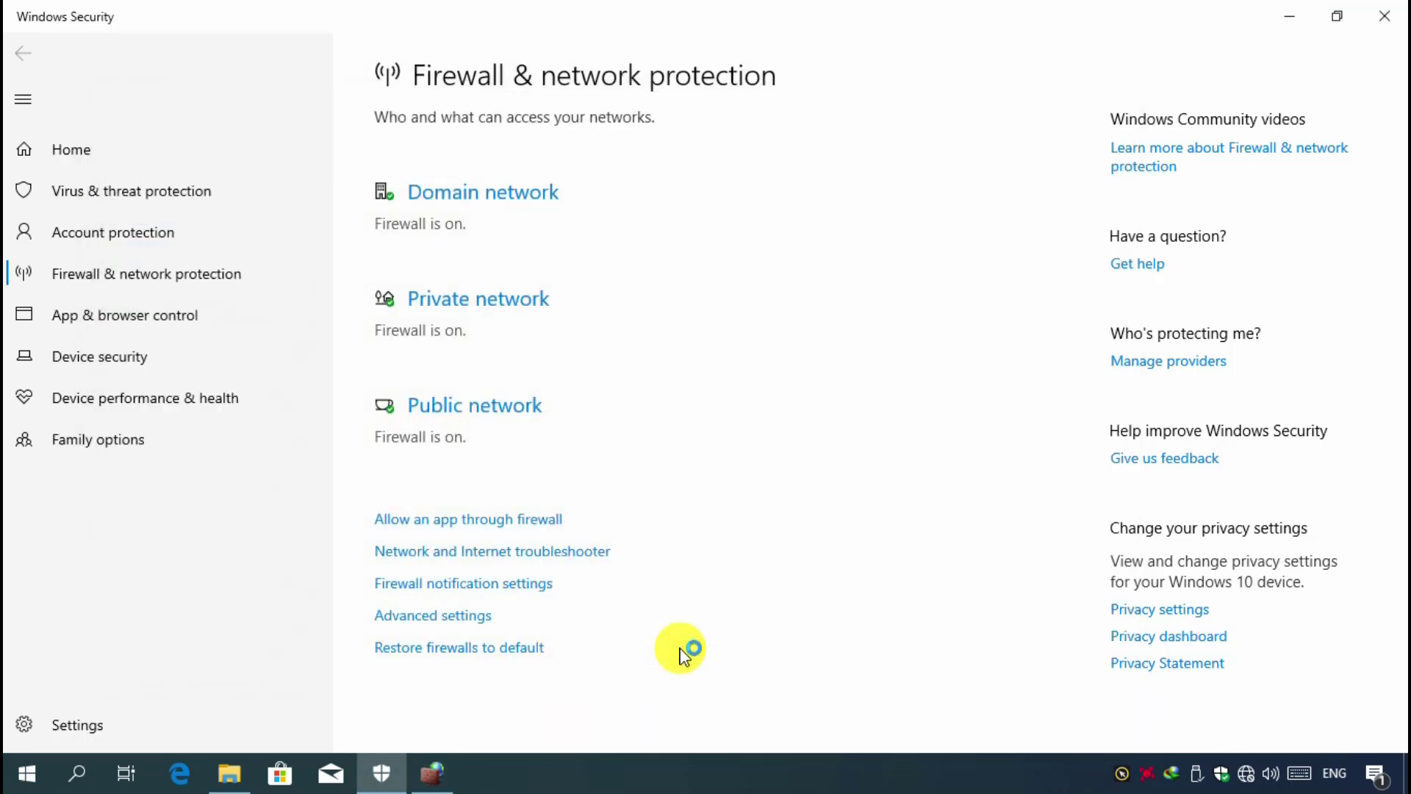
click(432, 773)
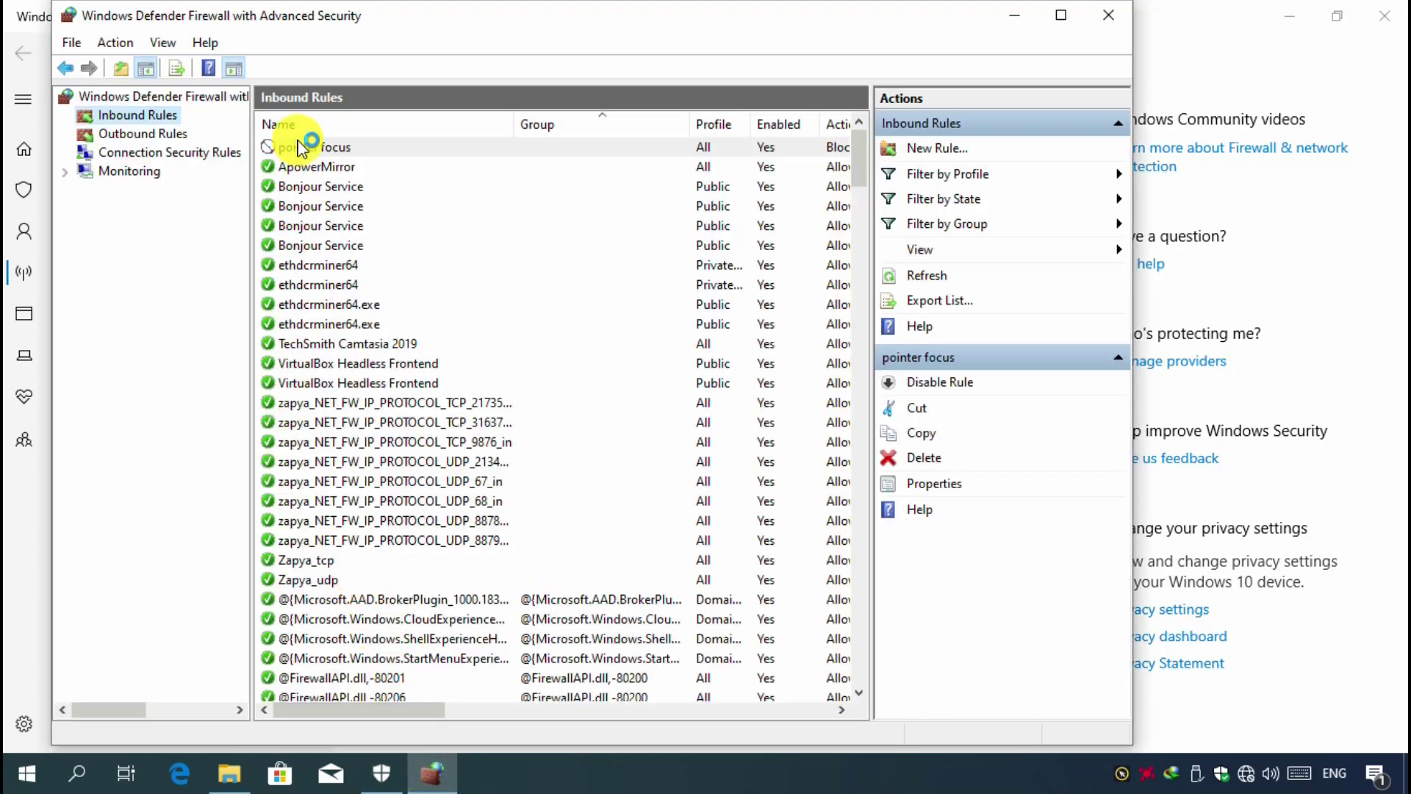
click(341, 150)
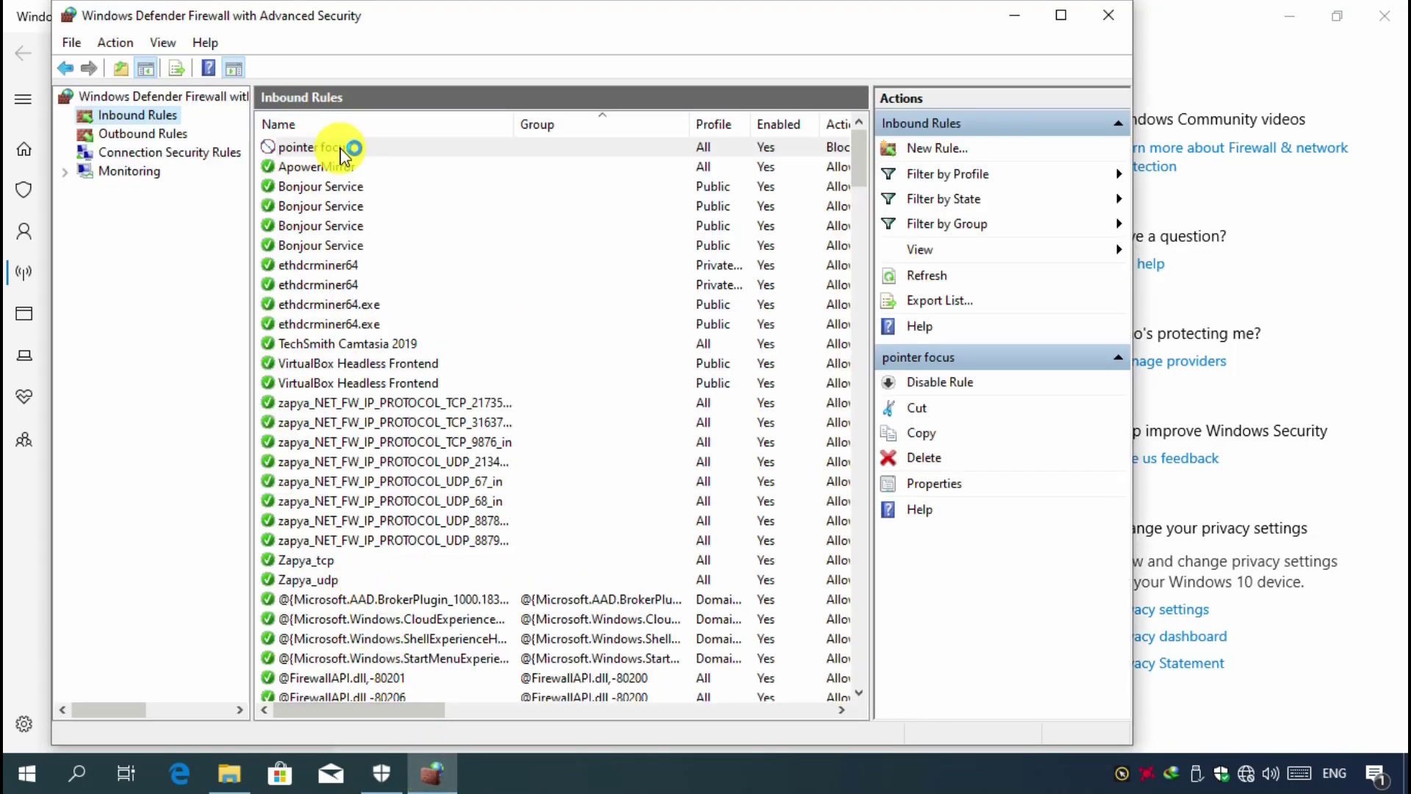
- Start a new outbound firewall rule with Program as its rule type
click(150, 135)
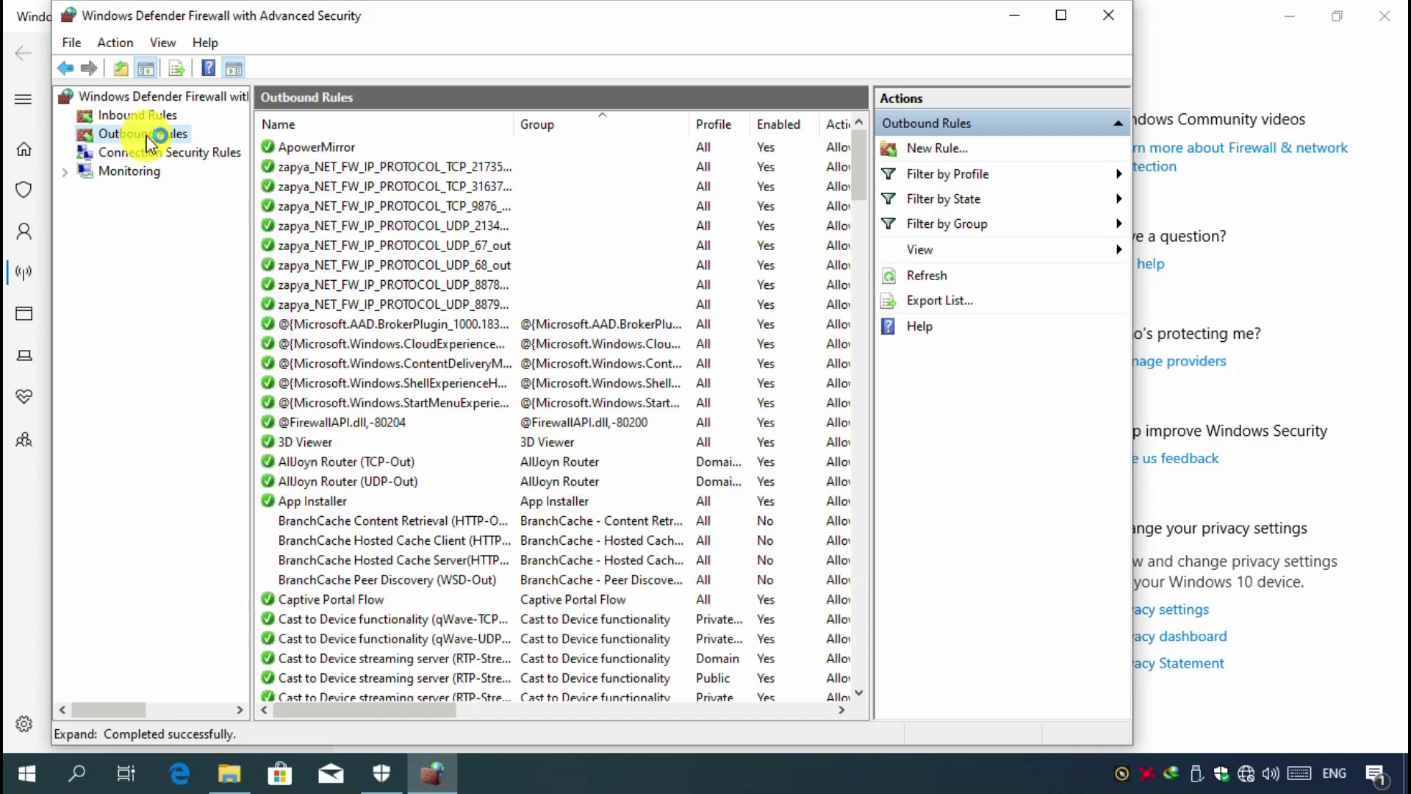
click(935, 149)
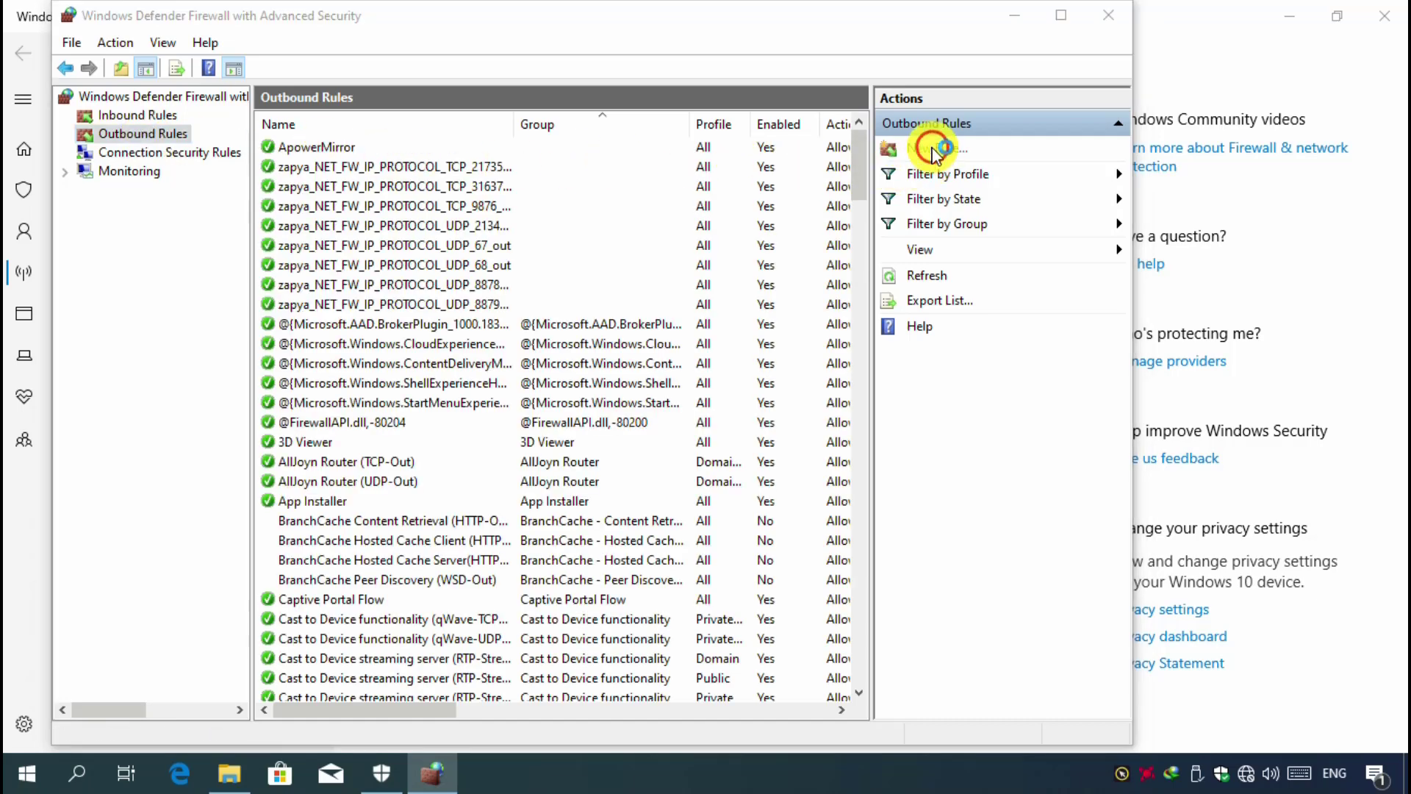
click(381, 292)
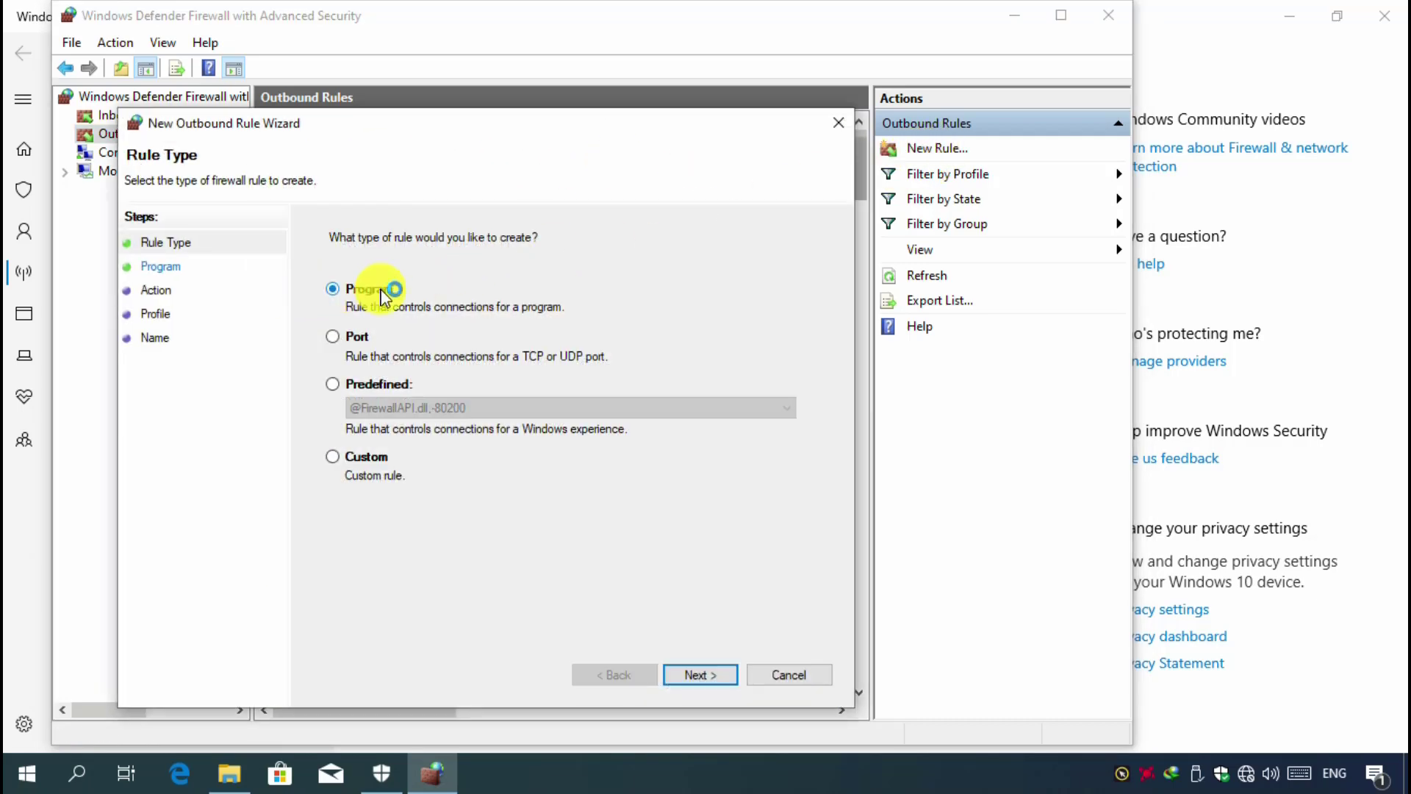
click(716, 672)
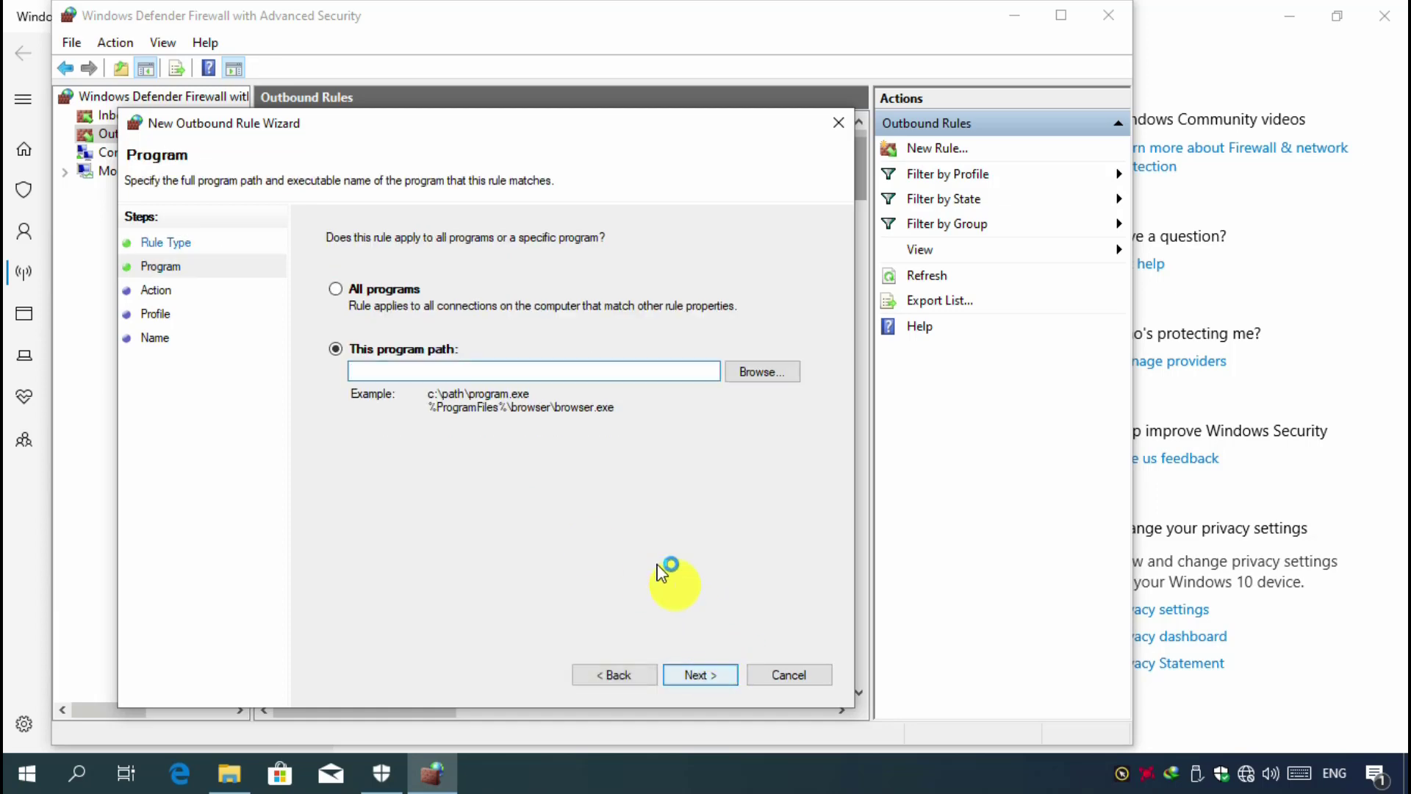
- Set the outbound rule's program path to the PointerFocus application in its Program Files folder
click(750, 373)
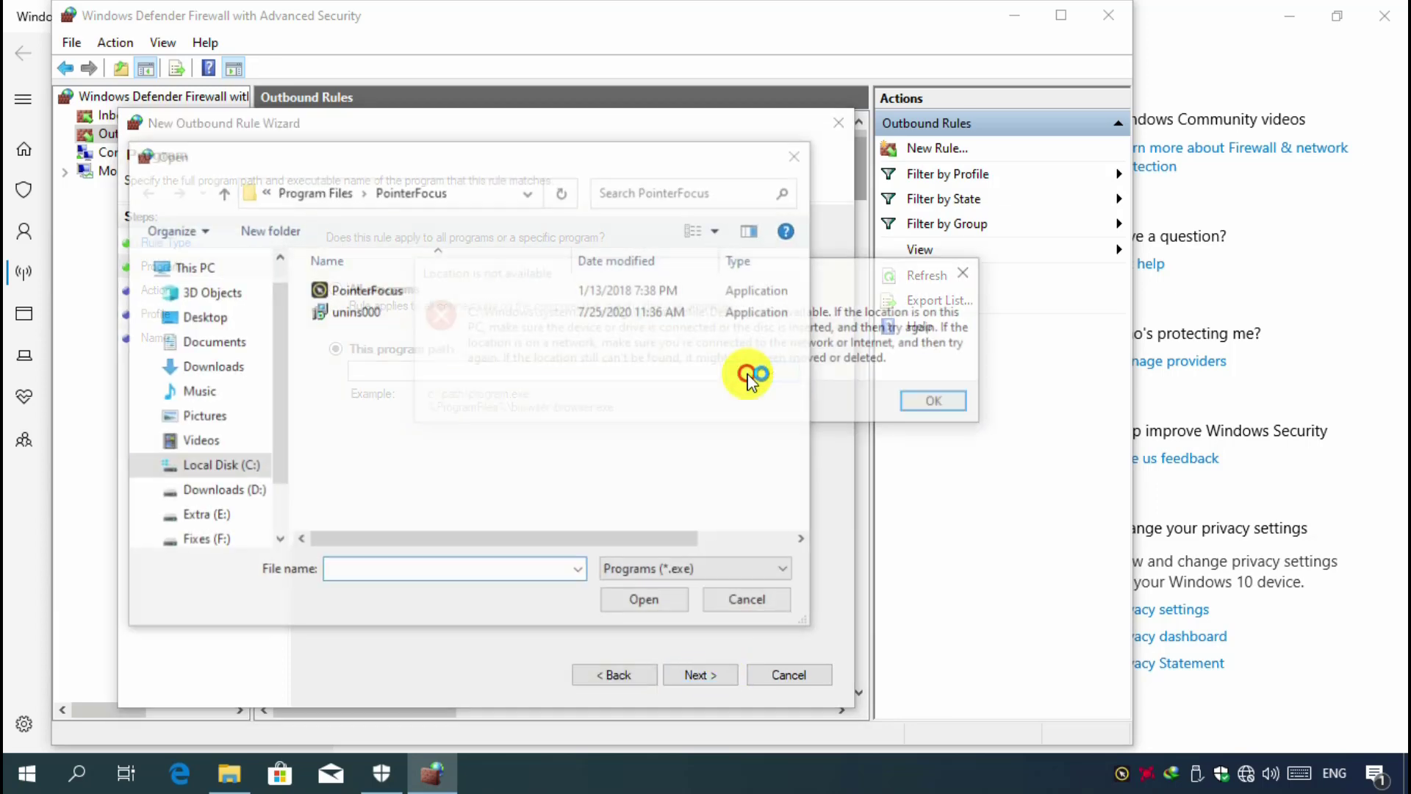
click(925, 400)
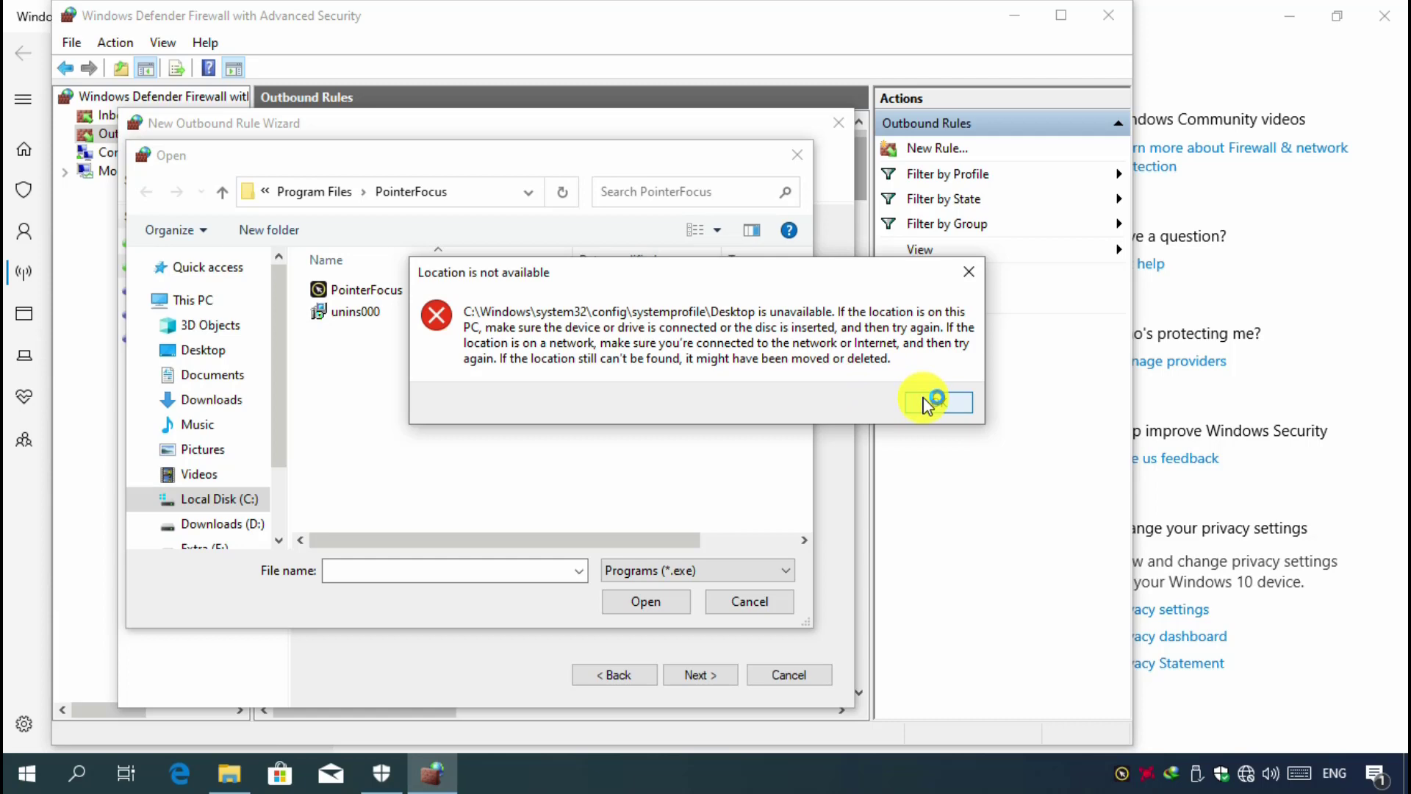
click(352, 289)
click(636, 602)
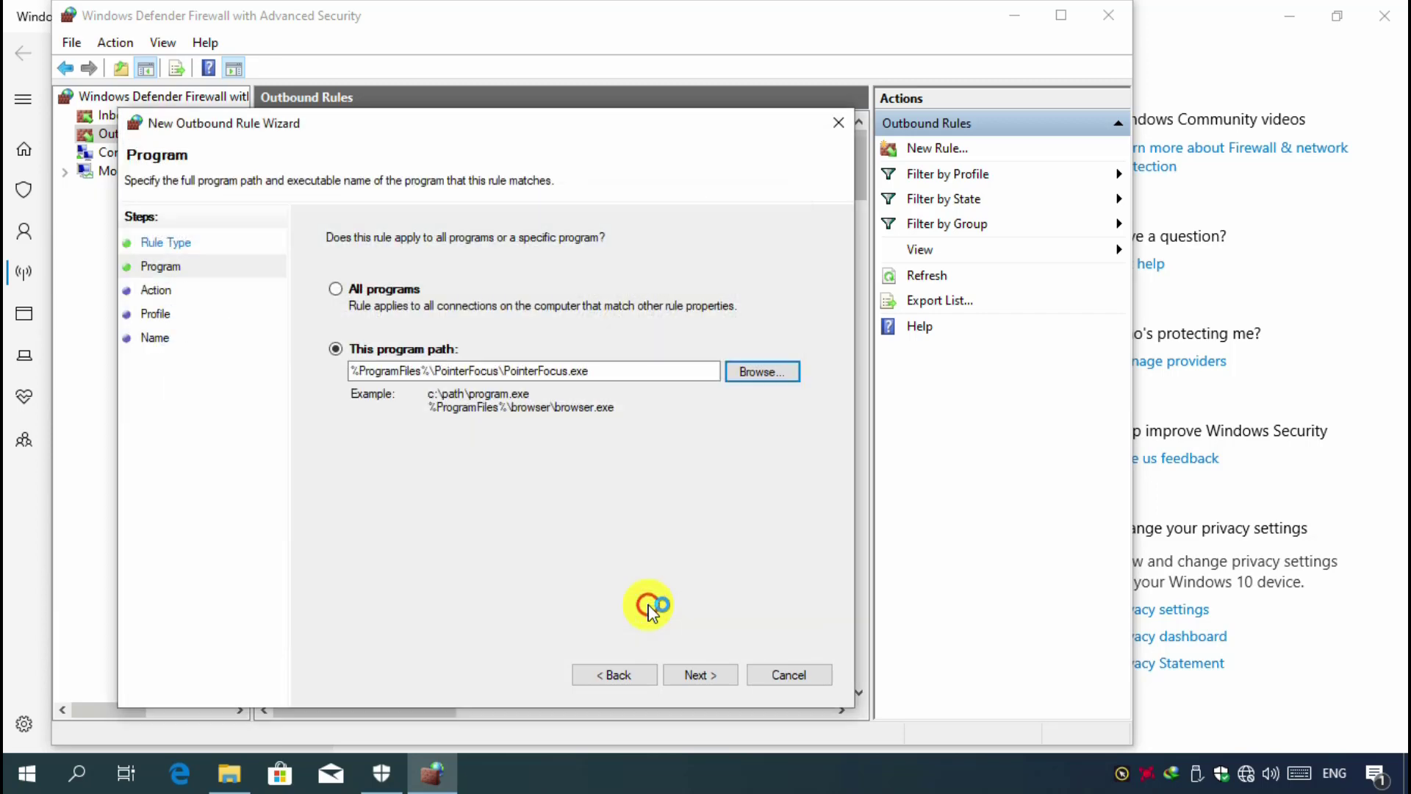
click(698, 674)
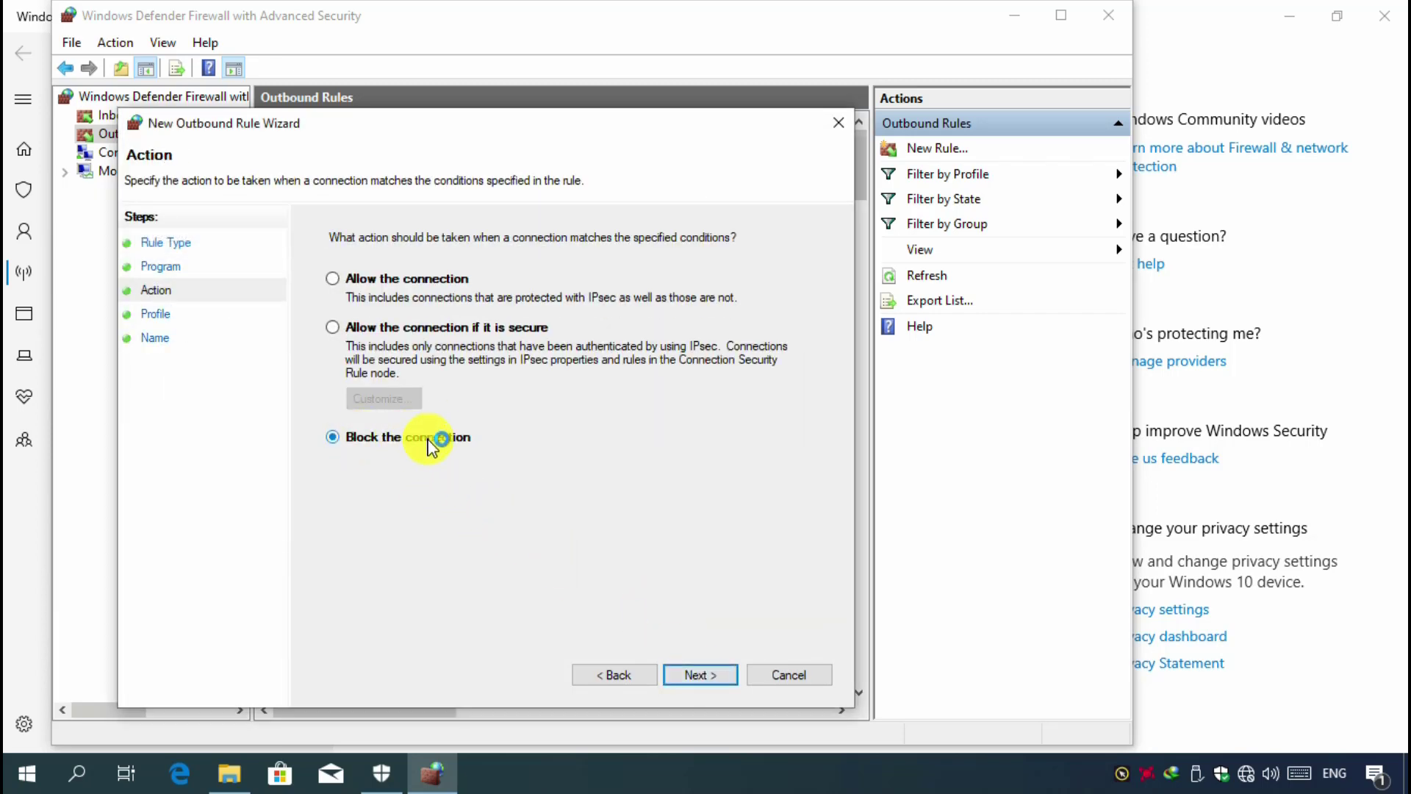
- Block the connection for the Domain, Private and Public profiles, finish the outbound rule as "pointer focus", and return to the firewall window
click(694, 675)
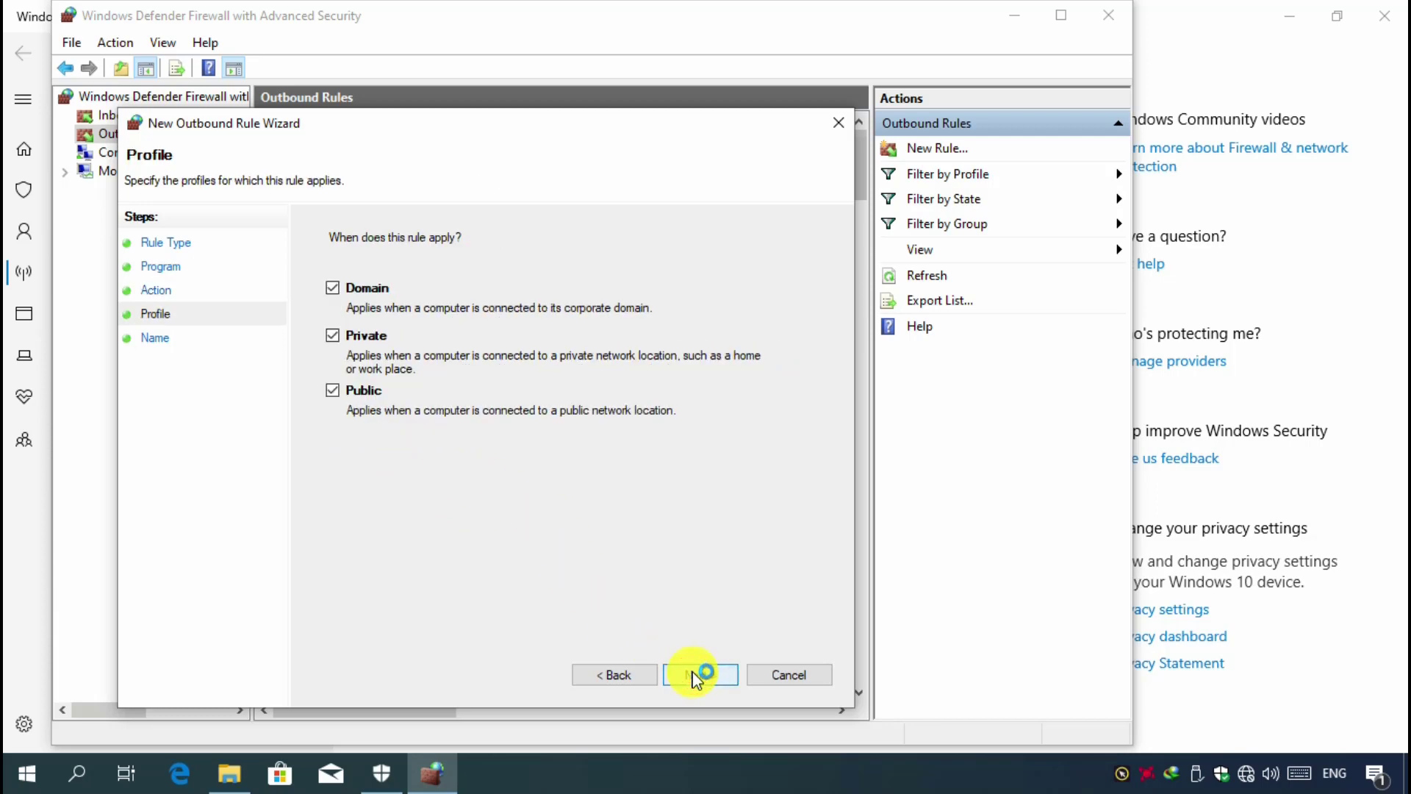
click(698, 675)
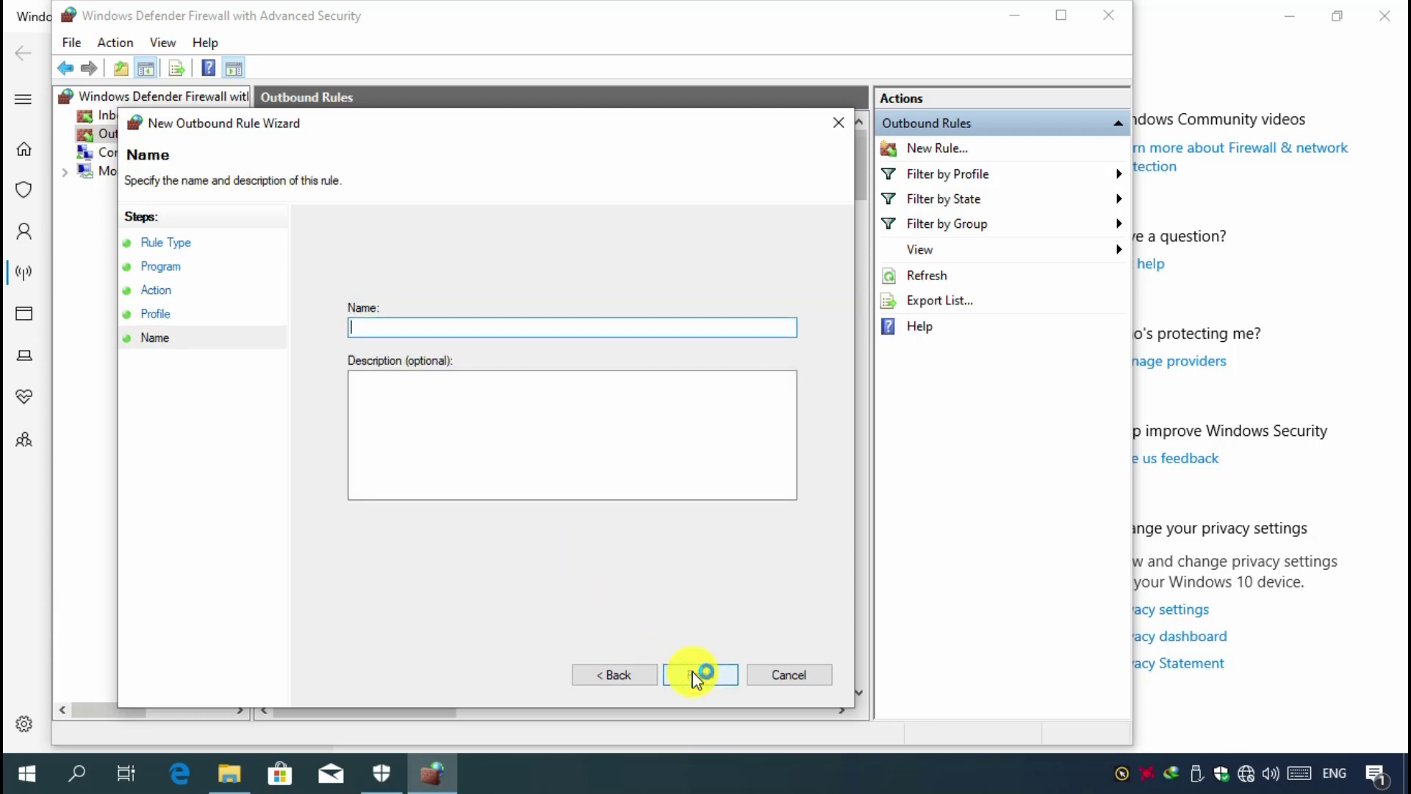
text(pointer focus)
click(699, 675)
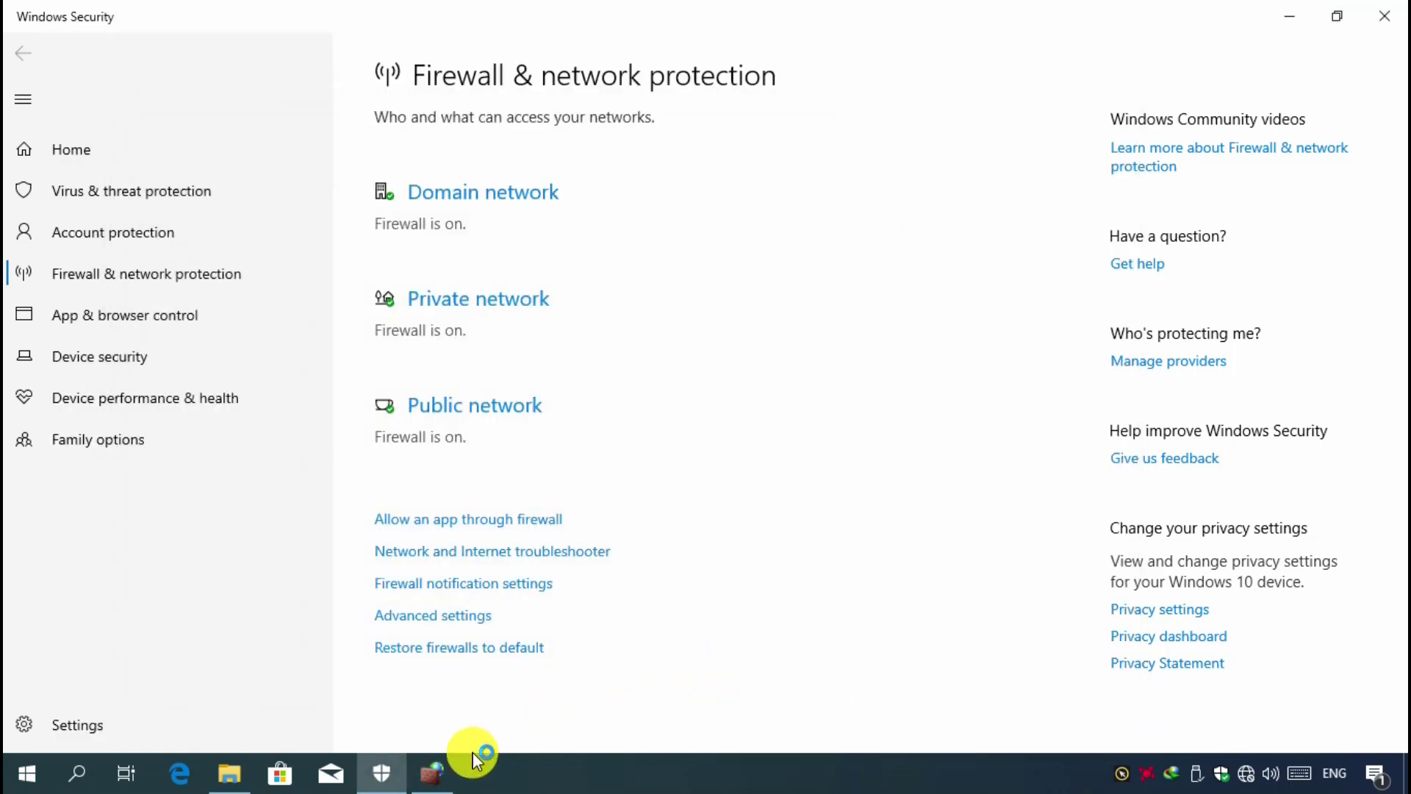
click(438, 770)
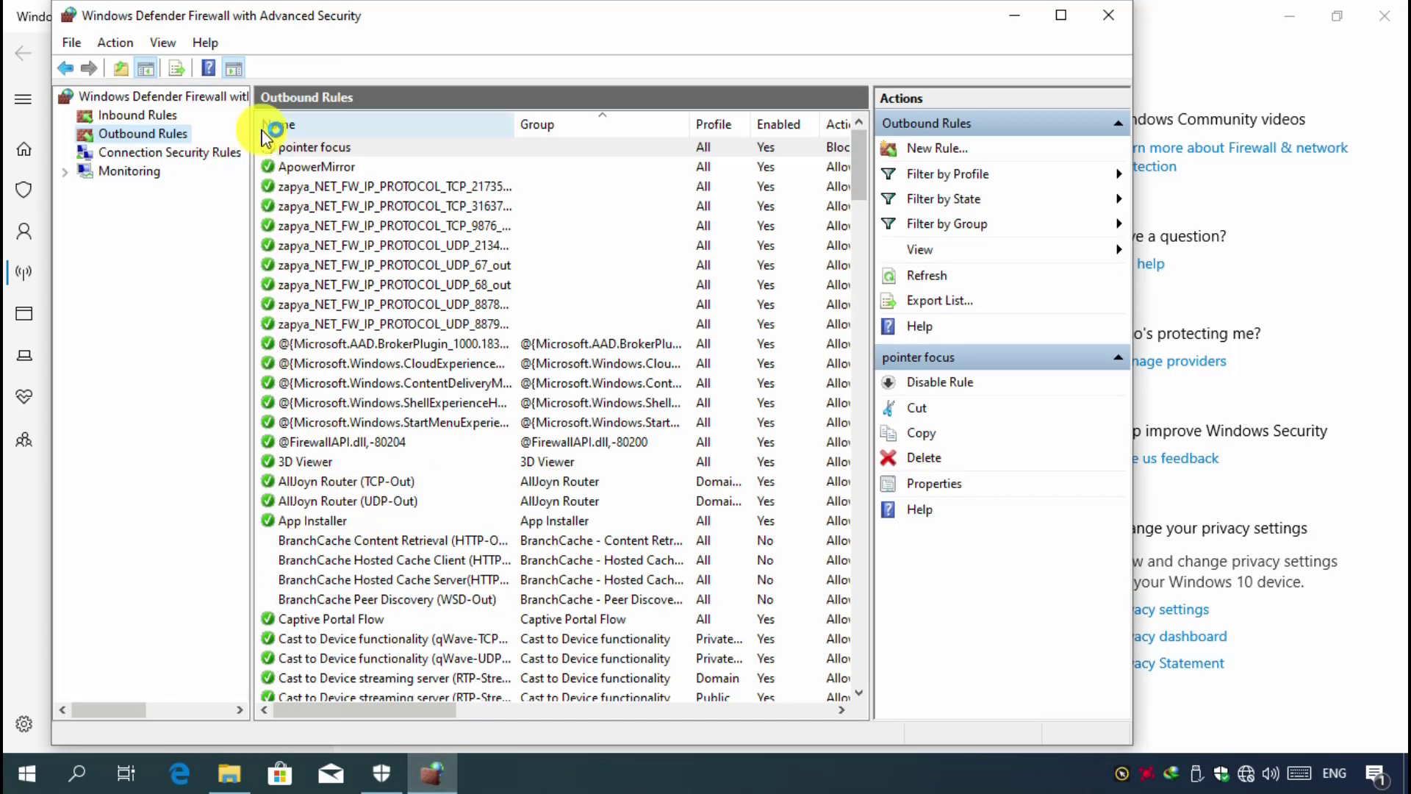